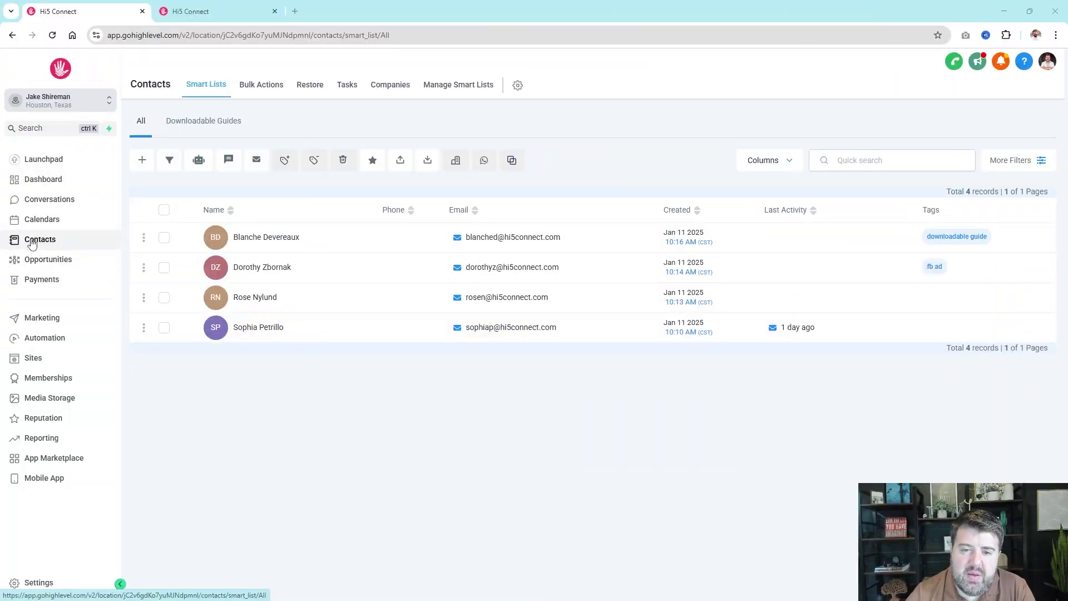
- Collapse the navigation sidebar, open the contact tagged "downloadable guide", and fold its Contact and Additional Info sections
{"action": "left_click", "coordinate": [120, 583]}
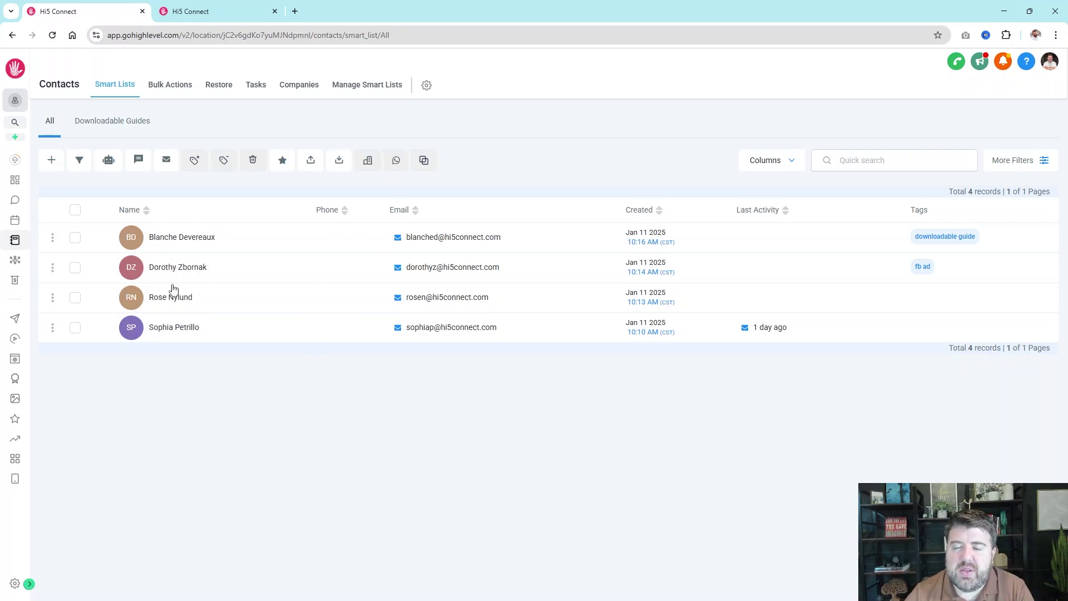
{"action": "left_click", "coordinate": [167, 237]}
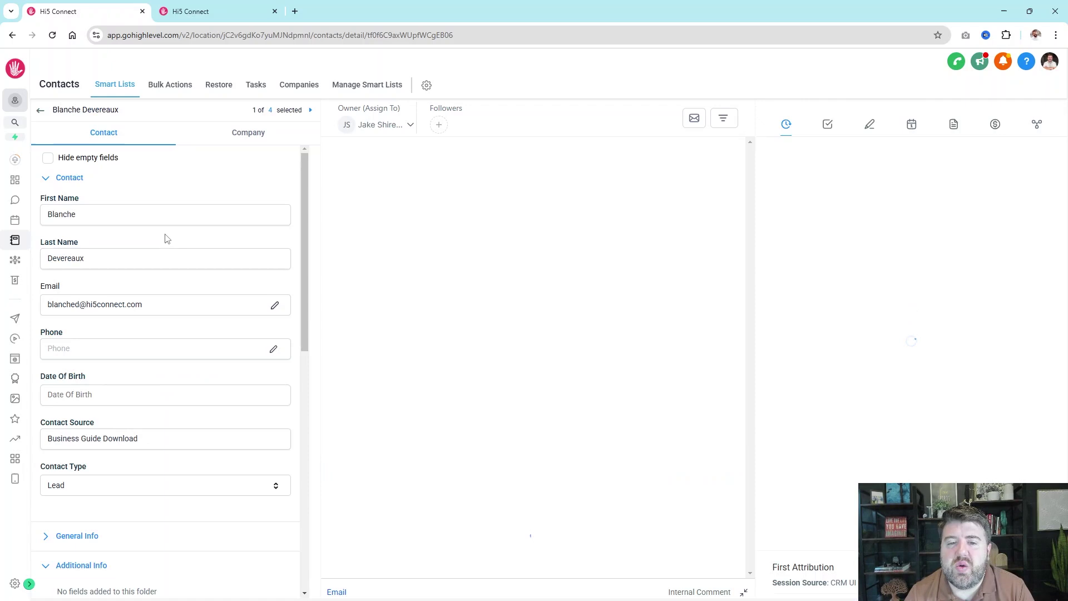
{"action": "left_click", "coordinate": [70, 169]}
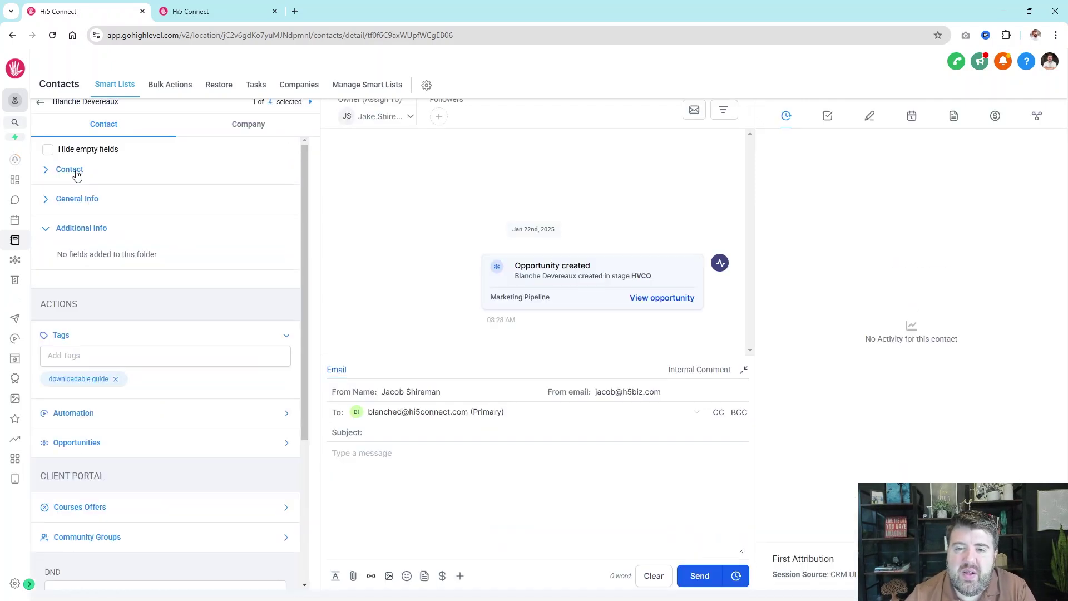
{"action": "left_click", "coordinate": [69, 229]}
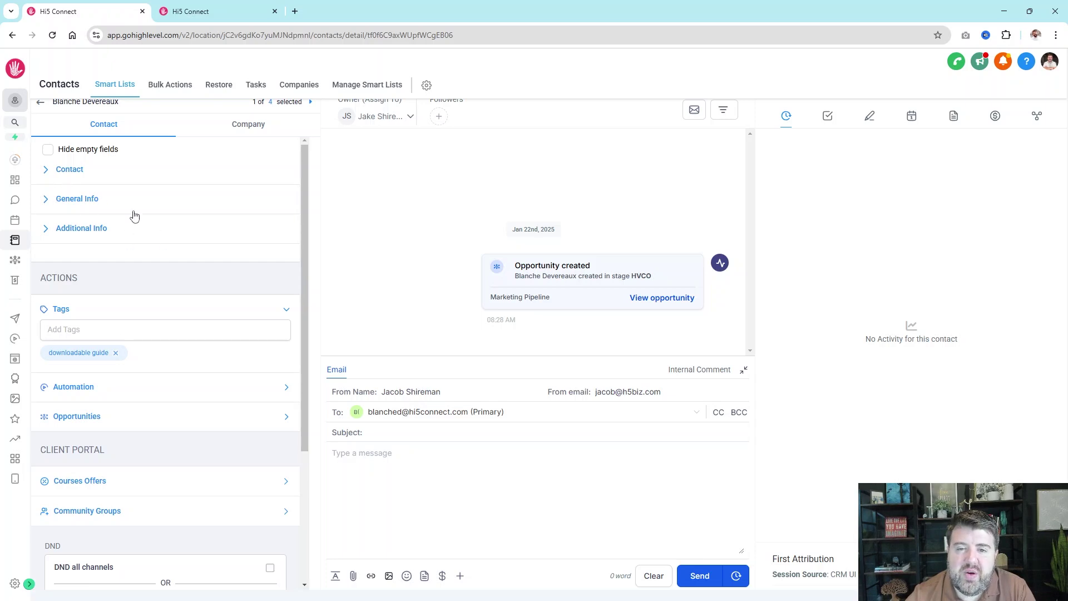
- Expand the record's Contact section, check the Contact Source and the Contact Type choices, and fold the section again
{"action": "left_click", "coordinate": [70, 172]}
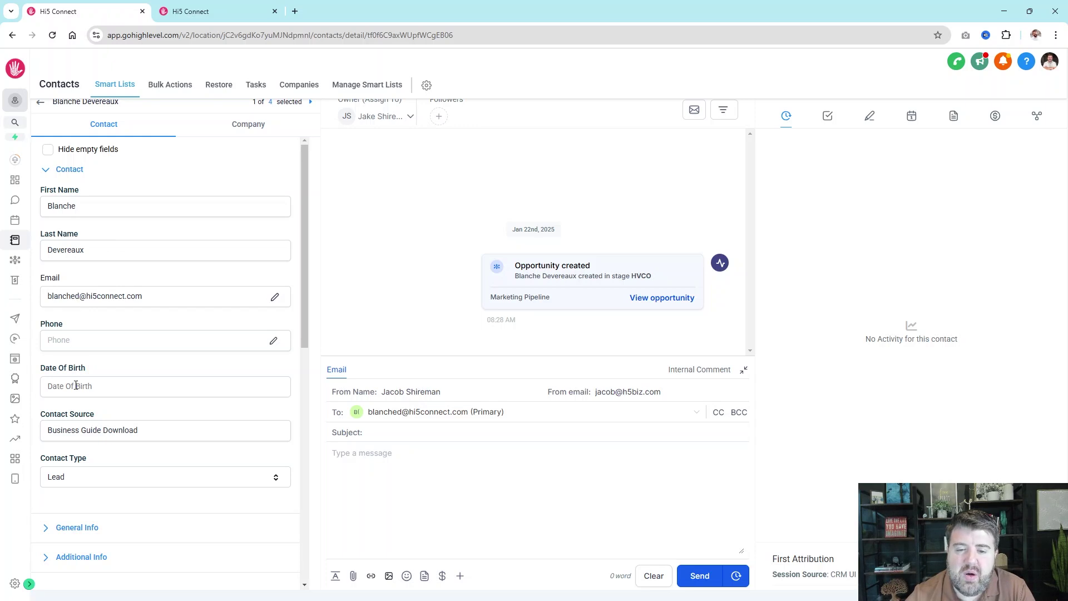
{"action": "left_click", "coordinate": [163, 430]}
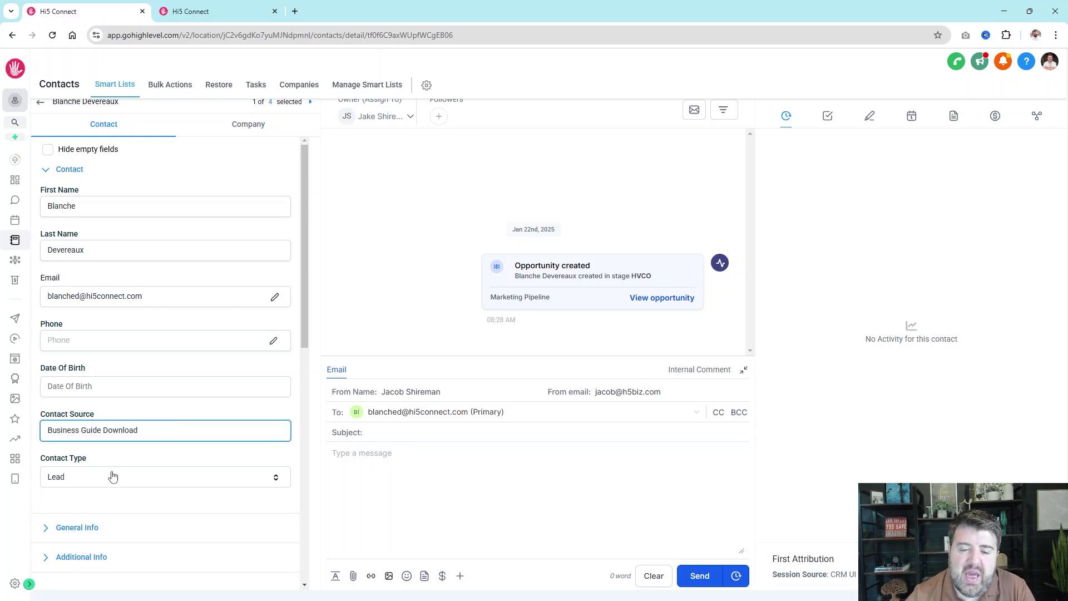
{"action": "scroll", "coordinate": [81, 482], "scroll_direction": "down", "scroll_amount": 4}
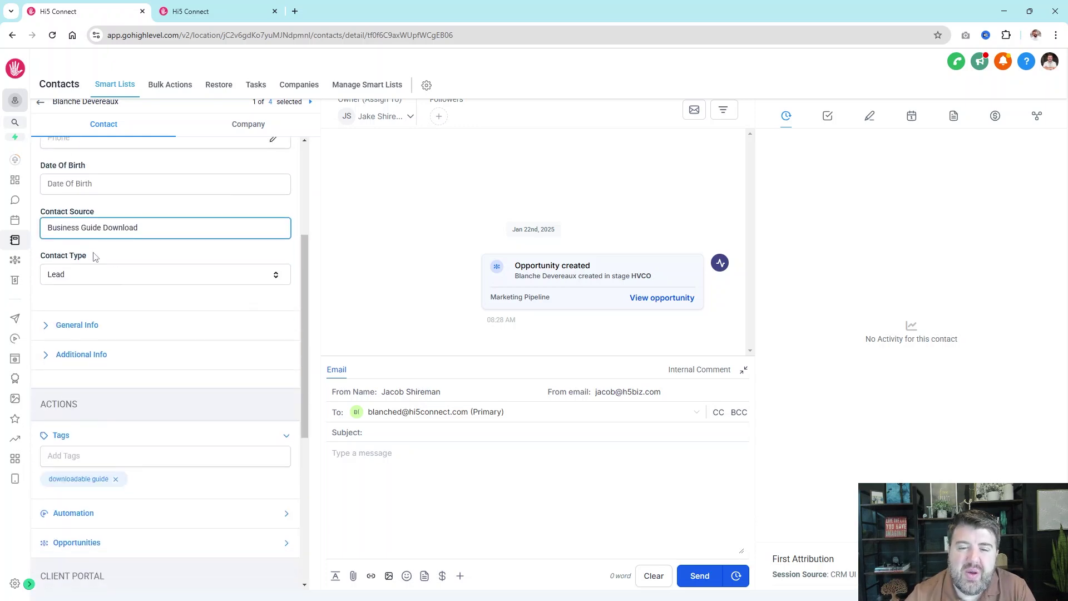
{"action": "left_click", "coordinate": [74, 276]}
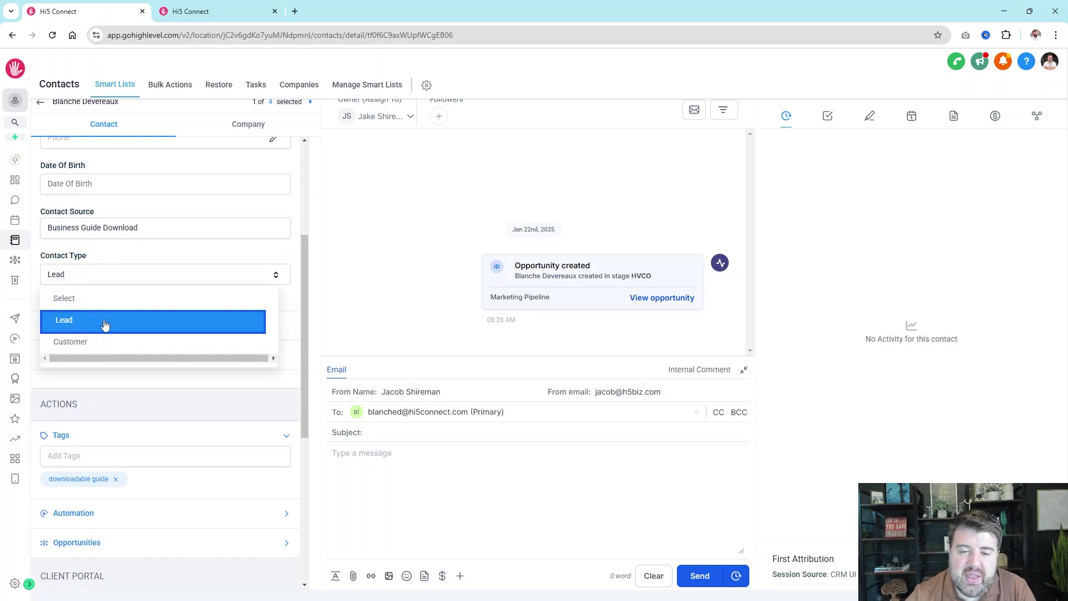
{"action": "left_click", "coordinate": [123, 274]}
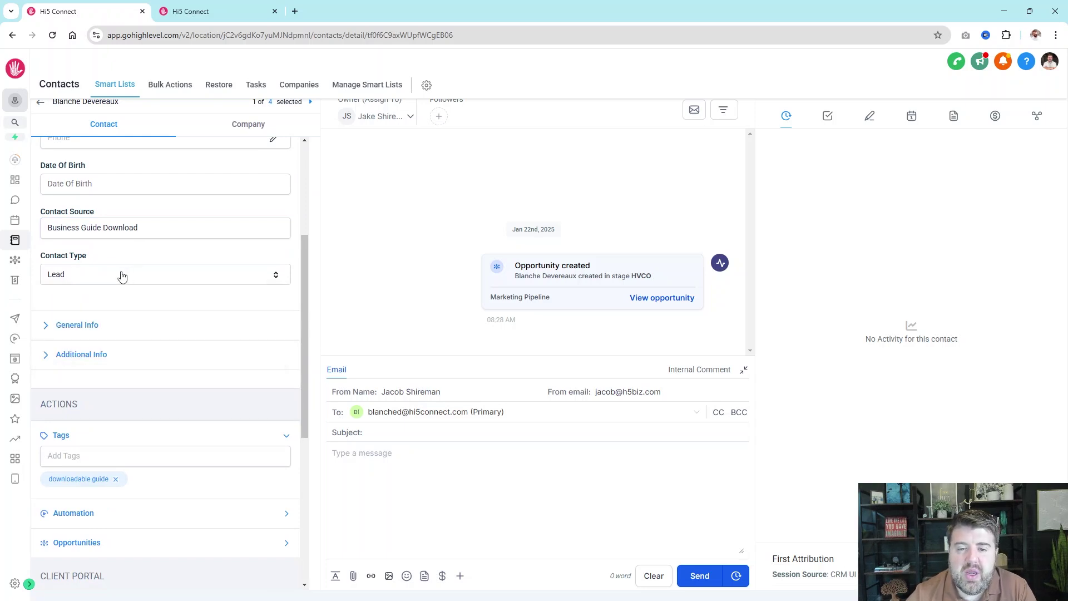
{"action": "scroll", "coordinate": [103, 306], "scroll_direction": "up", "scroll_amount": 4}
{"action": "left_click", "coordinate": [70, 169]}
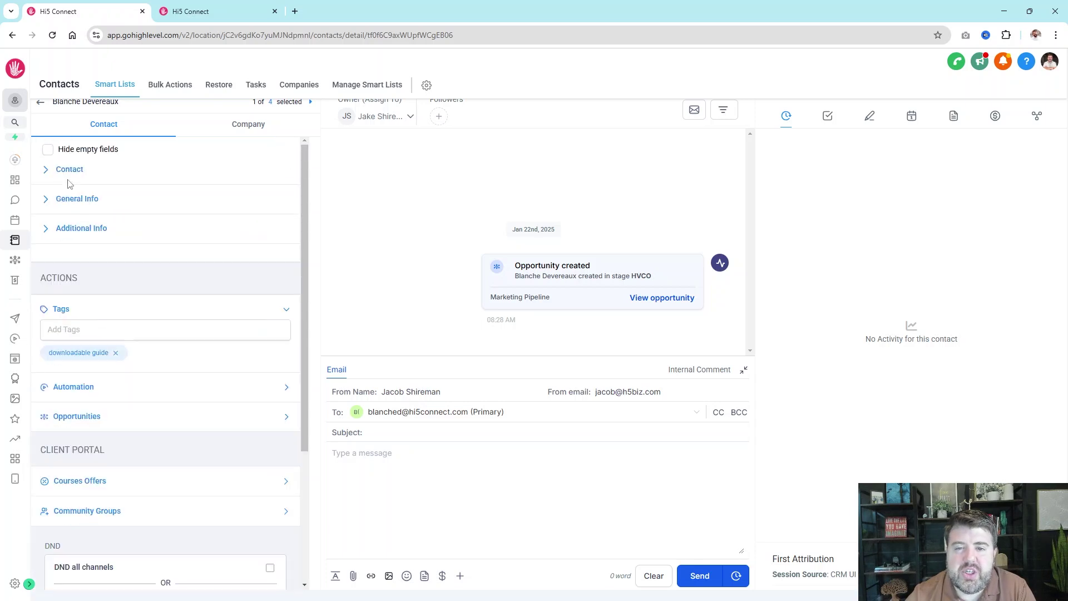
- Review the fields in the General Info and Additional Info sections one after the other, folding each again
{"action": "left_click", "coordinate": [74, 206]}
{"action": "scroll", "coordinate": [75, 214], "scroll_direction": "down", "scroll_amount": 3}
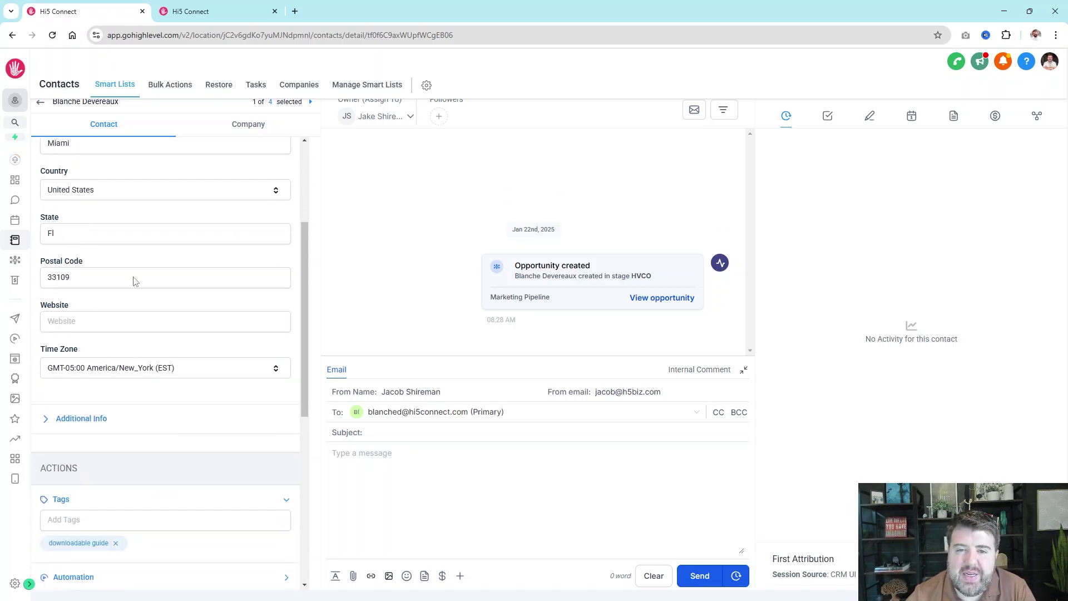
{"action": "scroll", "coordinate": [95, 239], "scroll_direction": "up", "scroll_amount": 5}
{"action": "left_click", "coordinate": [83, 199]}
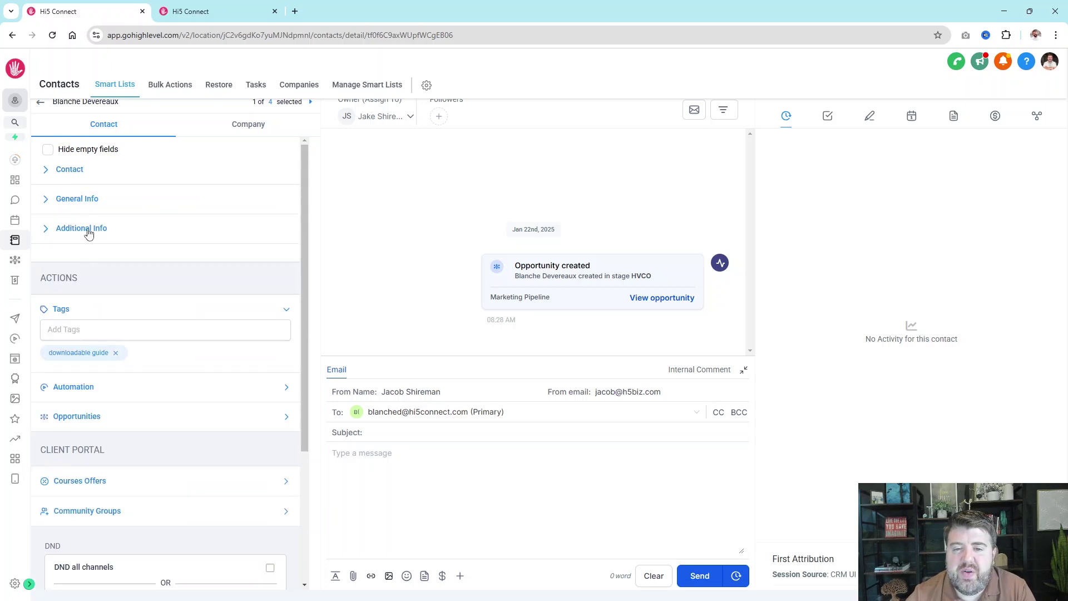
{"action": "left_click", "coordinate": [82, 229]}
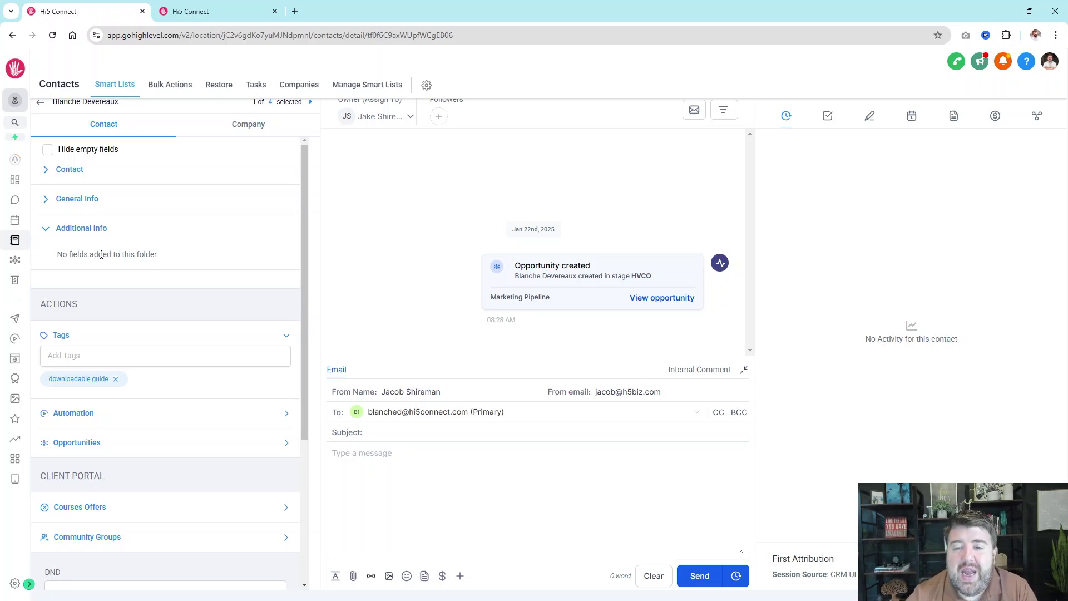
{"action": "left_click", "coordinate": [87, 229]}
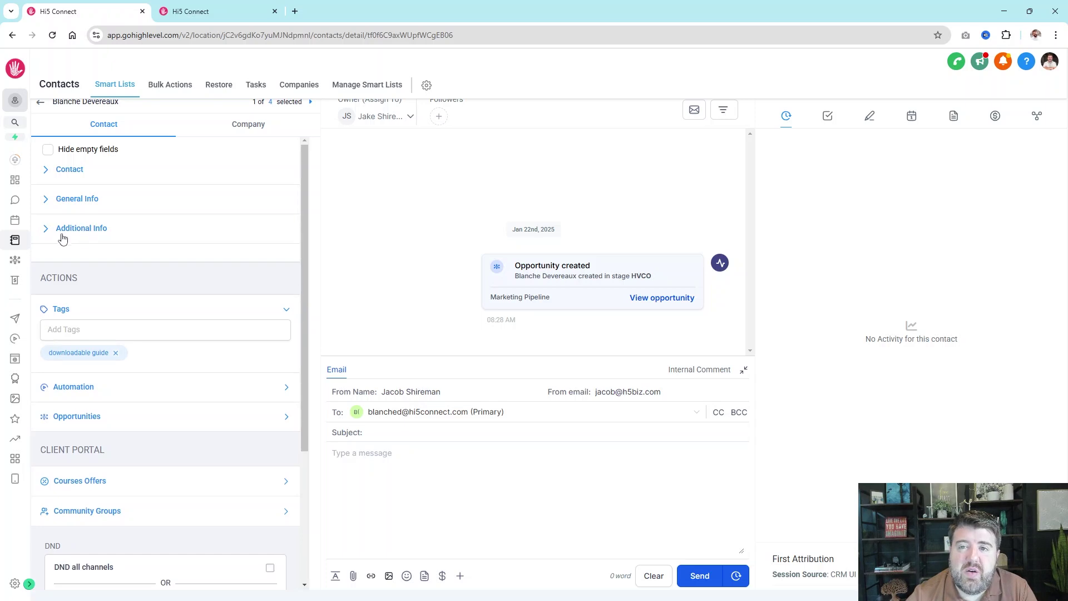
- Switch to the contact record in the second Hi5 Connect account and view the Lead Type choices under Lead Info
{"action": "left_click", "coordinate": [226, 8]}
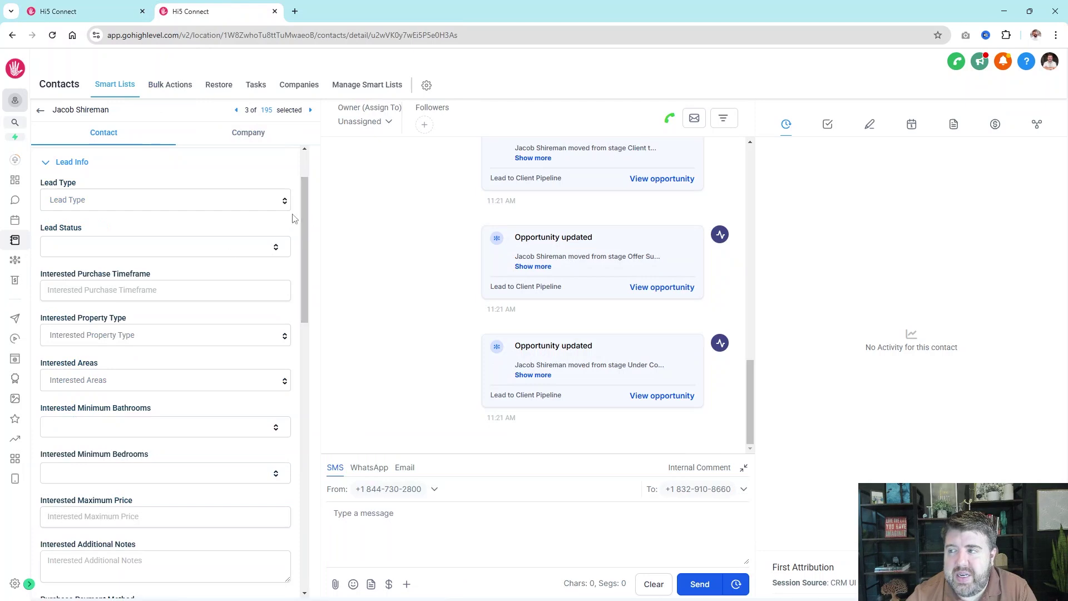
{"action": "scroll", "coordinate": [91, 191], "scroll_direction": "up", "scroll_amount": 2}
{"action": "scroll", "coordinate": [73, 220], "scroll_direction": "down", "scroll_amount": 2}
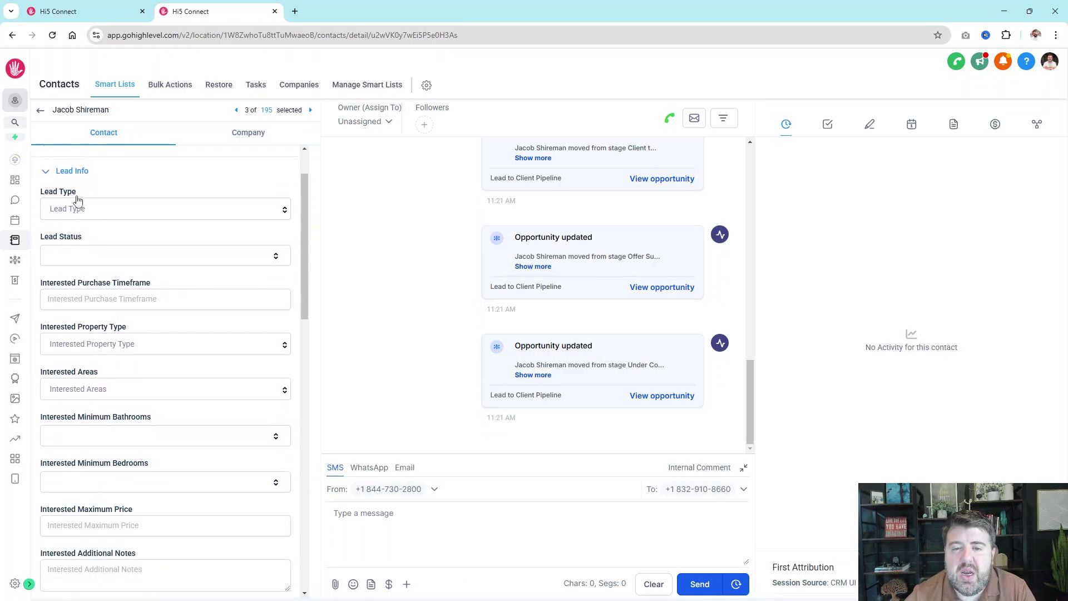
{"action": "left_click", "coordinate": [80, 216]}
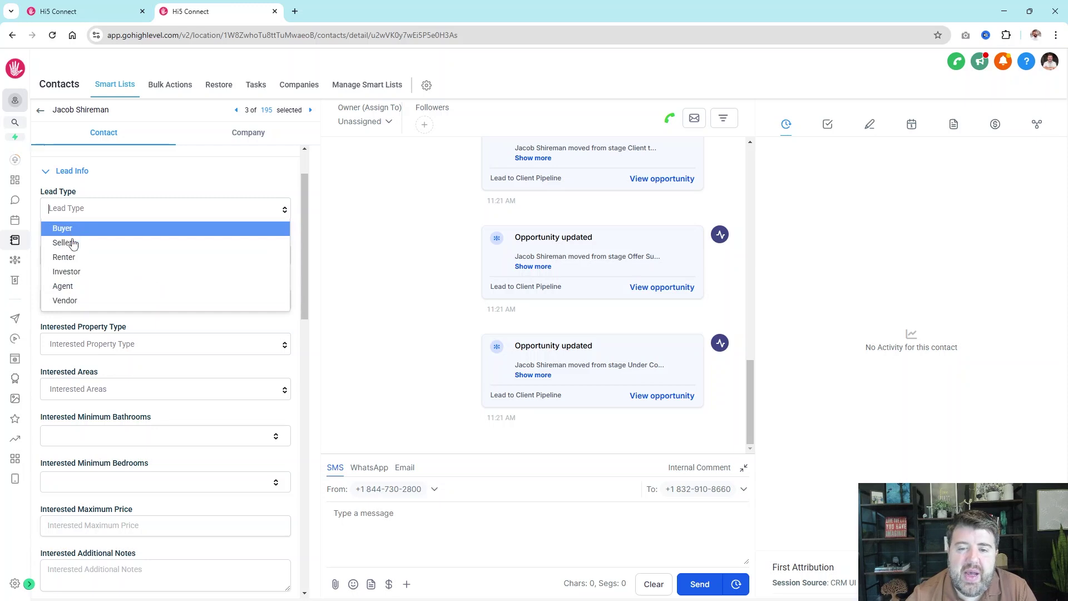
{"action": "left_click", "coordinate": [151, 173]}
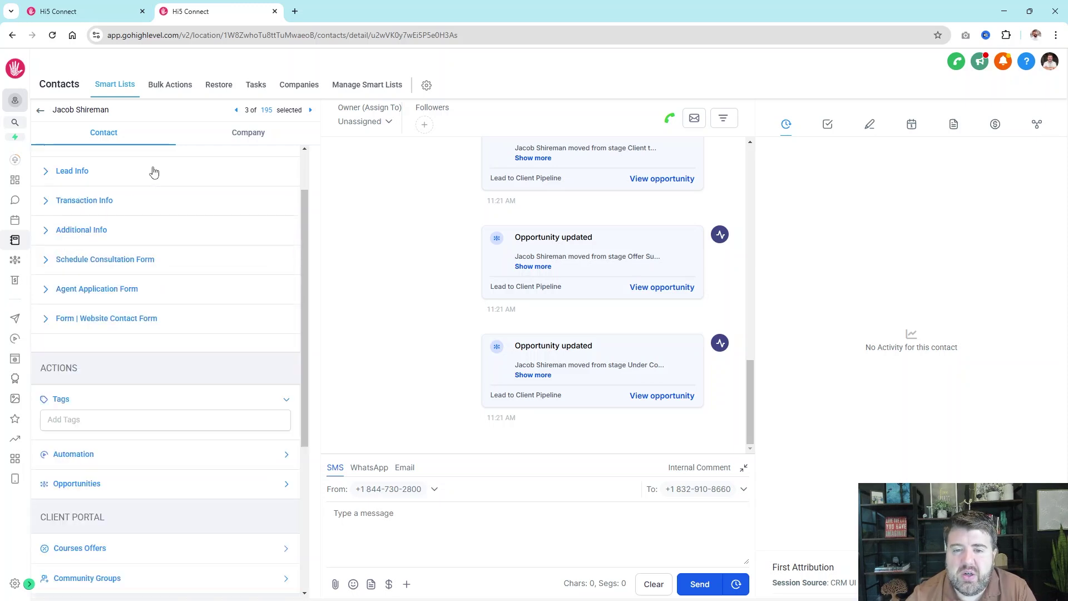
{"action": "left_click", "coordinate": [151, 176]}
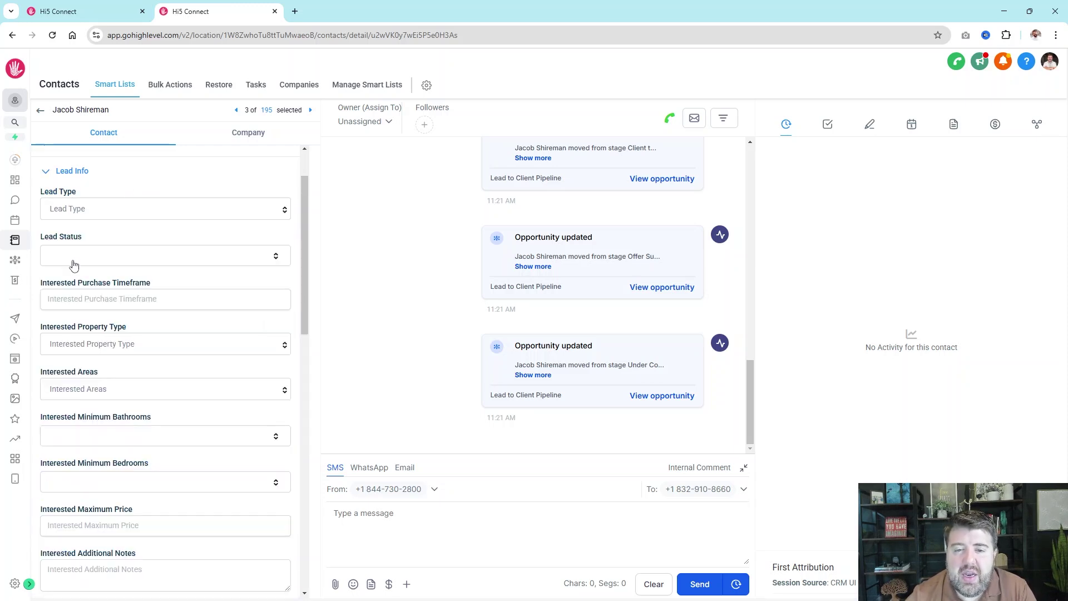
- View the Interested Areas choices and look through the remaining Lead Info fields down to the property feature fields
{"action": "scroll", "coordinate": [121, 246], "scroll_direction": "down", "scroll_amount": 2}
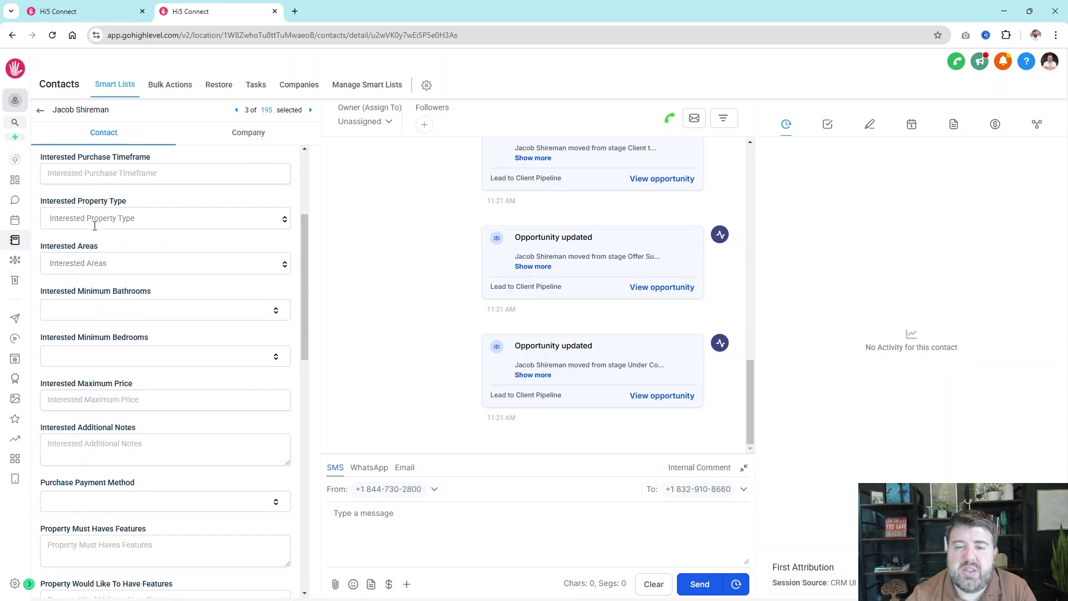
{"action": "left_click", "coordinate": [90, 261]}
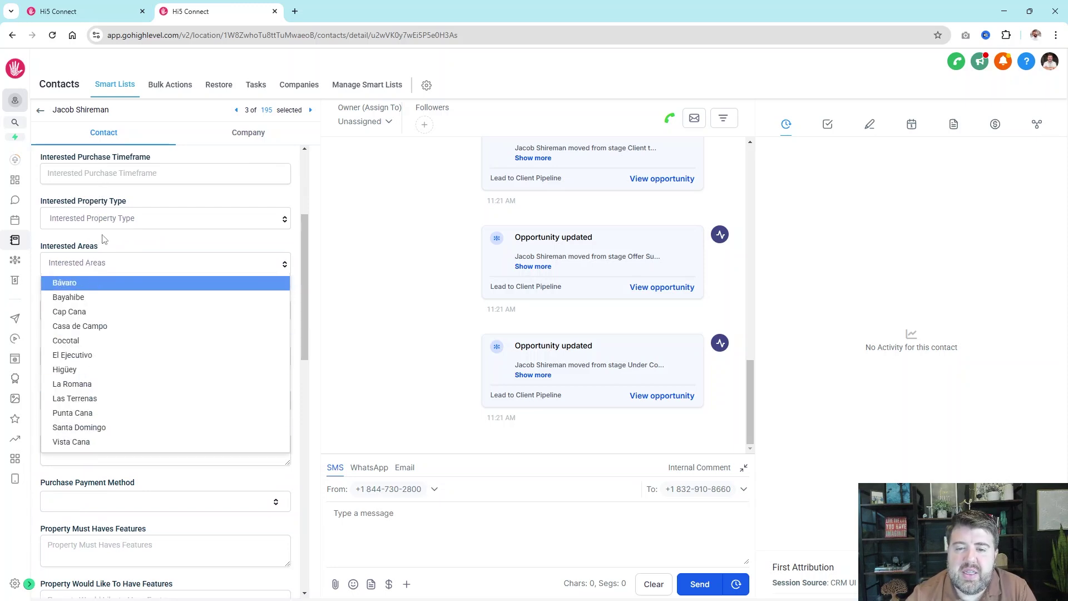
{"action": "left_click", "coordinate": [103, 239]}
{"action": "scroll", "coordinate": [108, 278], "scroll_direction": "up", "scroll_amount": 3}
{"action": "scroll", "coordinate": [108, 269], "scroll_direction": "down", "scroll_amount": 2}
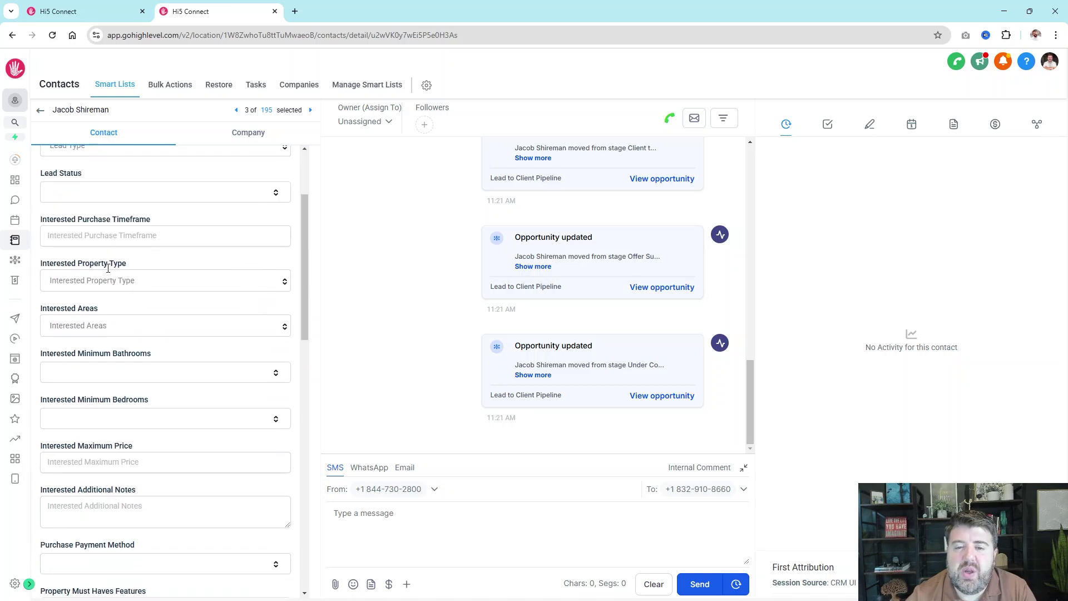
{"action": "scroll", "coordinate": [108, 268], "scroll_direction": "down", "scroll_amount": 4}
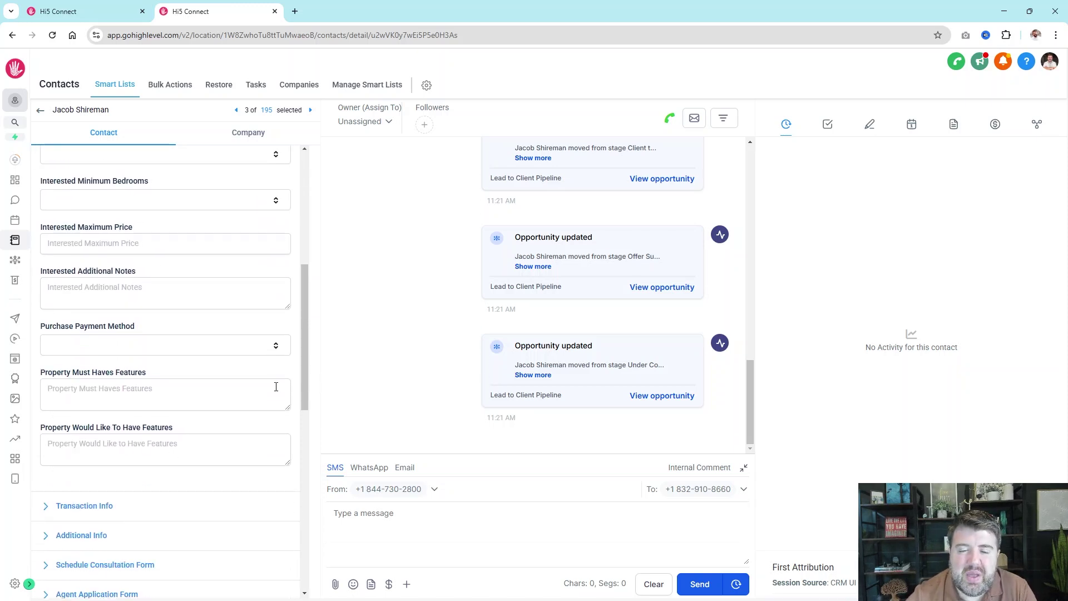
{"action": "scroll", "coordinate": [205, 391], "scroll_direction": "up", "scroll_amount": 6}
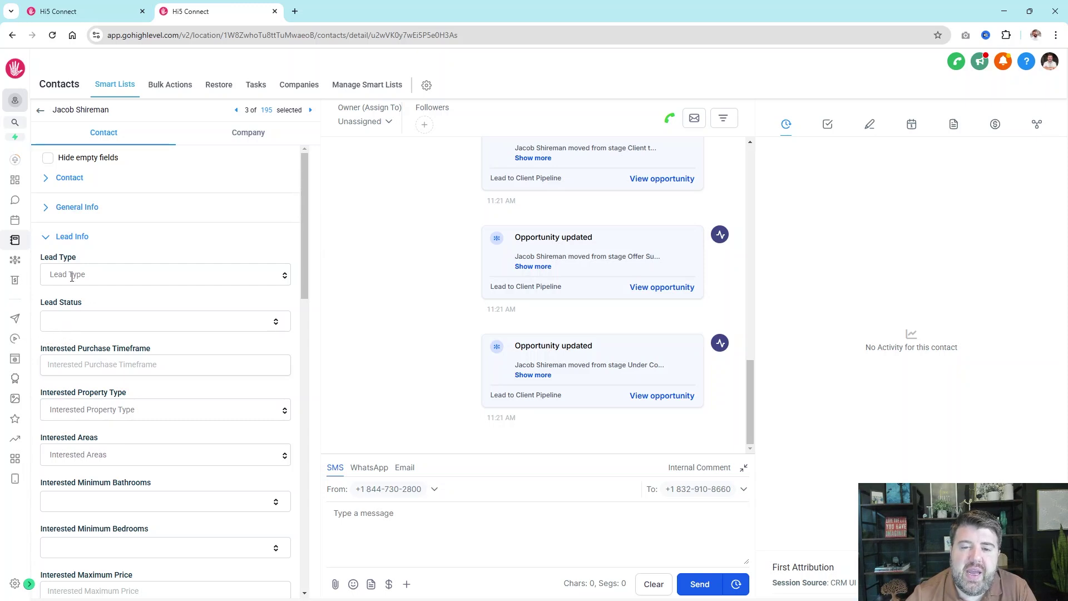
- Compare the choices offered by the Lead Status and Lead Type fields without selecting any
{"action": "scroll", "coordinate": [121, 410], "scroll_direction": "down", "scroll_amount": 2}
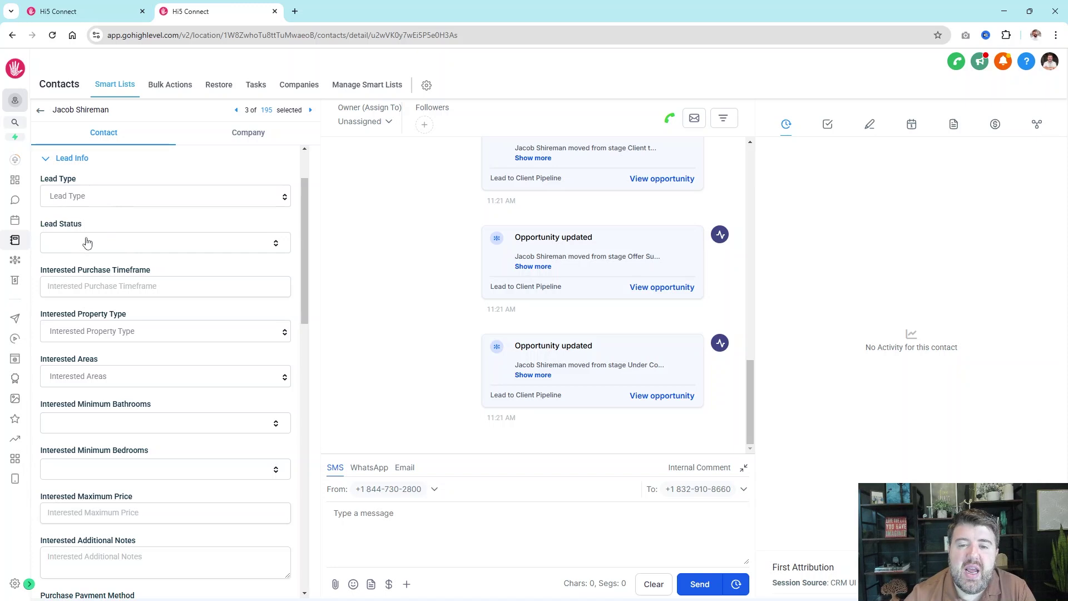
{"action": "left_click", "coordinate": [73, 248]}
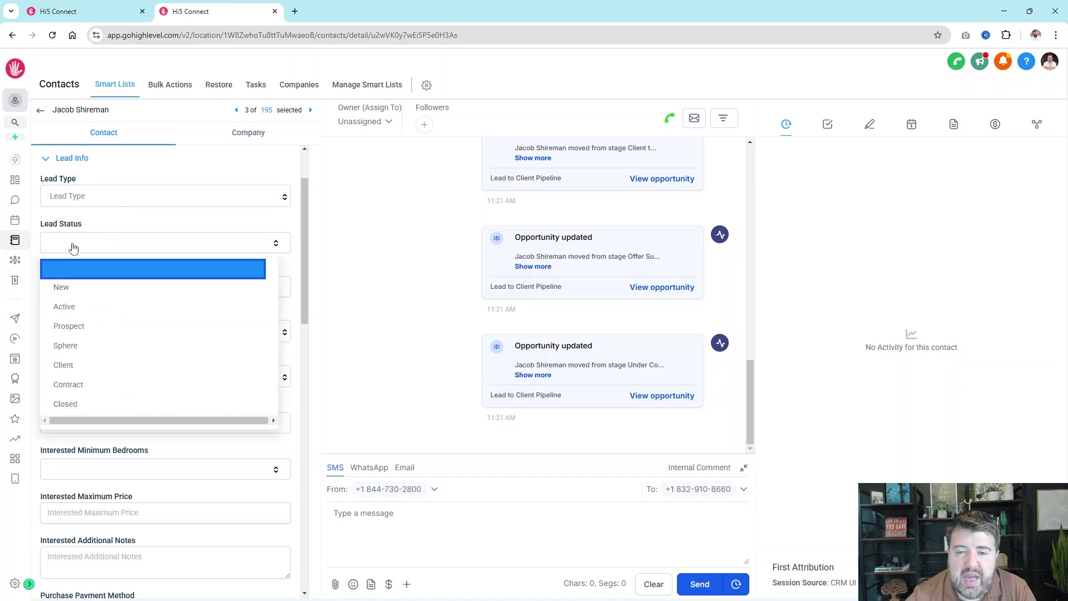
{"action": "left_click", "coordinate": [95, 225]}
{"action": "left_click", "coordinate": [87, 193]}
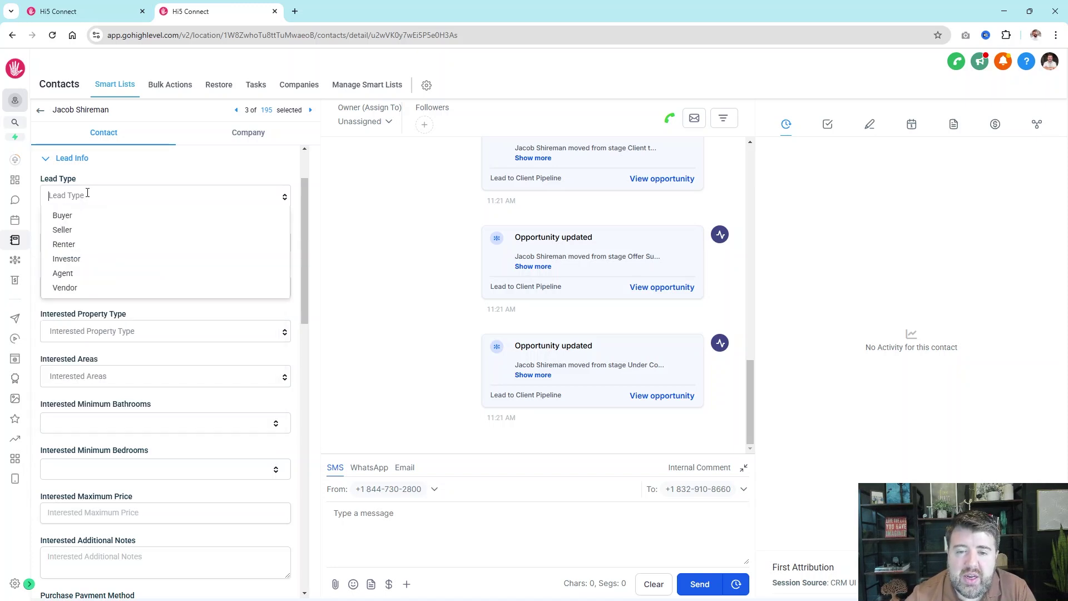
{"action": "left_click", "coordinate": [124, 183]}
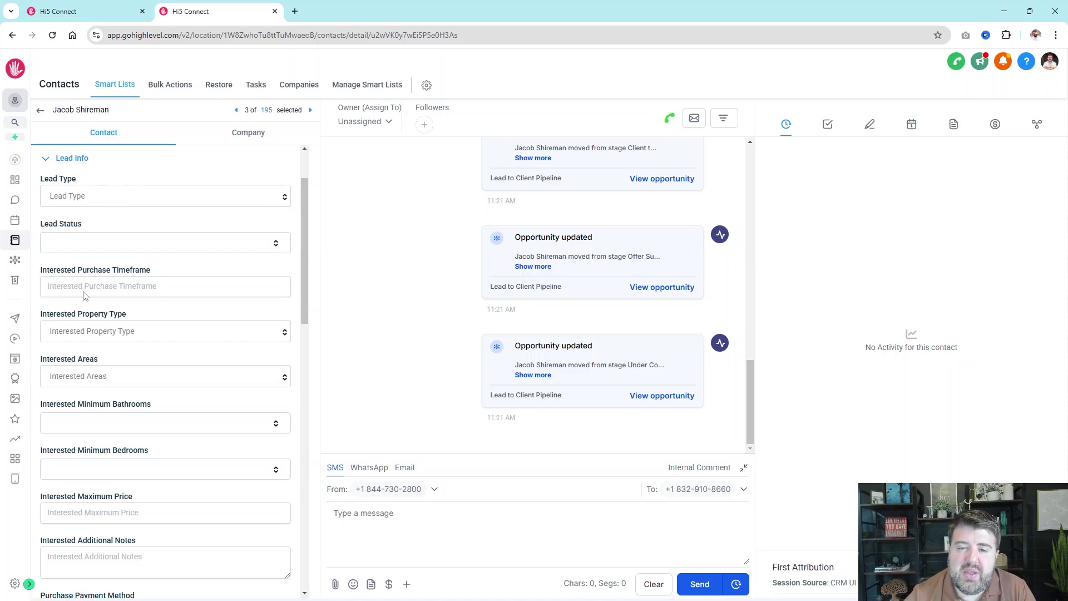
- Examine the Lead Info fields for purchase timeframe, property type, bedrooms, bathrooms, maximum price and payment method
{"action": "scroll", "coordinate": [89, 273], "scroll_direction": "down", "scroll_amount": 2}
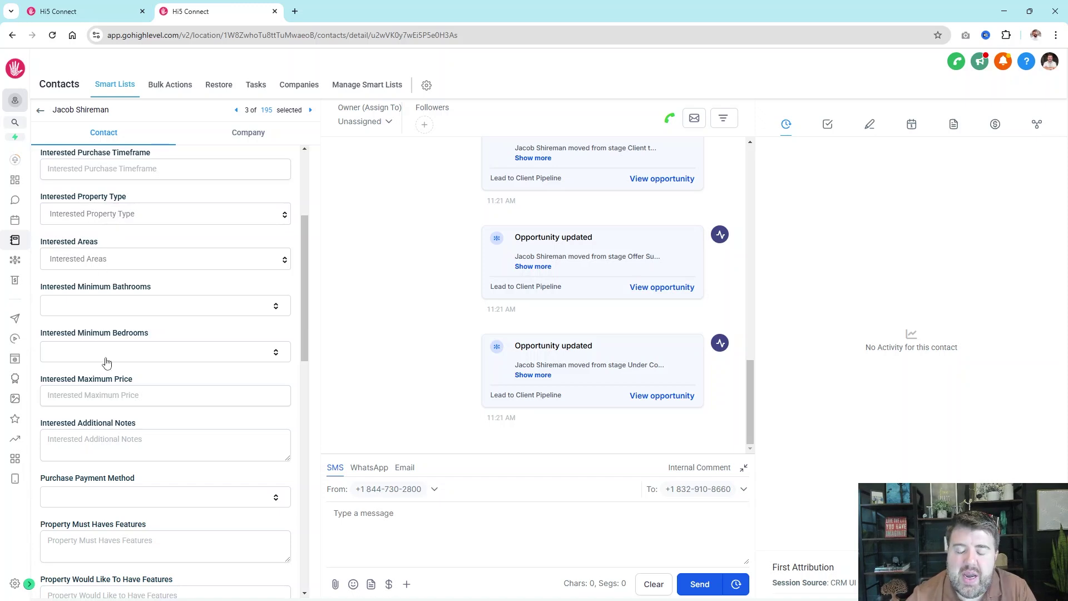
{"action": "scroll", "coordinate": [104, 356], "scroll_direction": "up", "scroll_amount": 1}
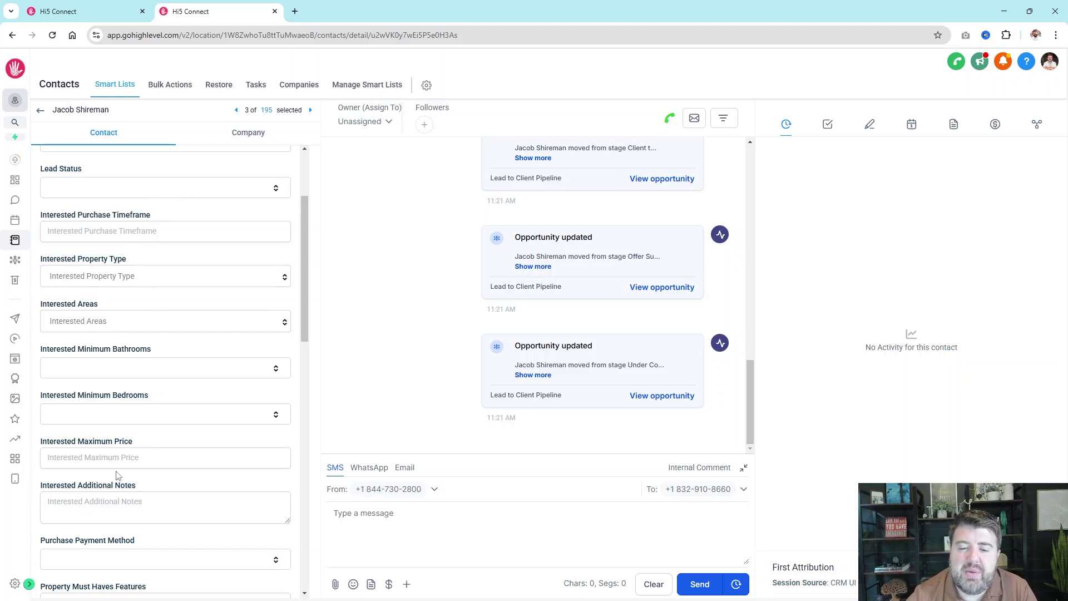
{"action": "scroll", "coordinate": [118, 475], "scroll_direction": "up", "scroll_amount": 3}
{"action": "scroll", "coordinate": [125, 277], "scroll_direction": "down", "scroll_amount": 7}
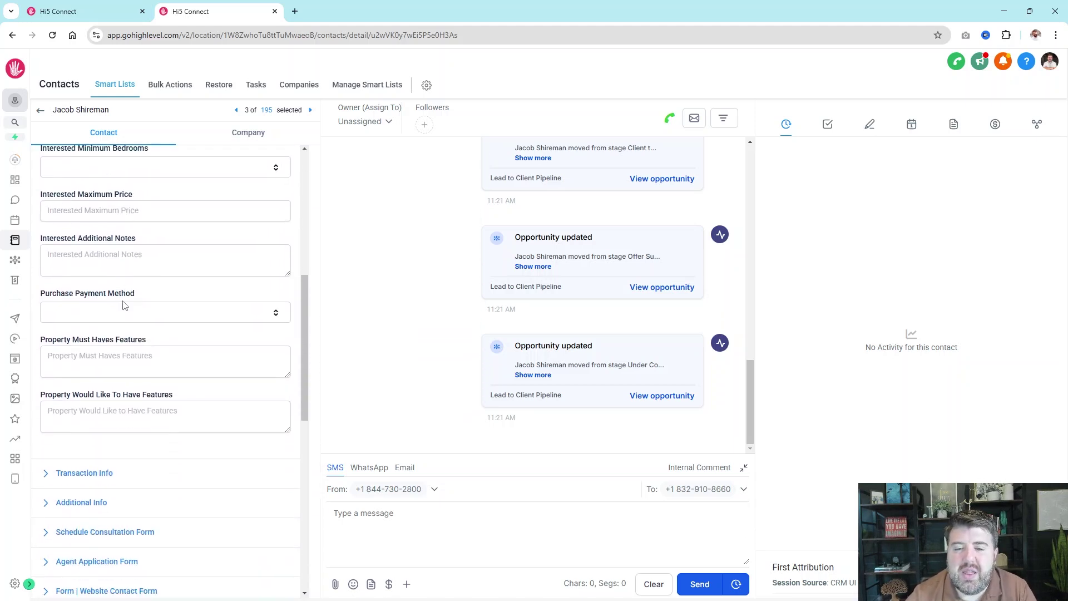
- Preview the questions in the Schedule Consultation Form section, fold it again, and return to the Lead Info fields
{"action": "scroll", "coordinate": [111, 334], "scroll_direction": "down", "scroll_amount": 2}
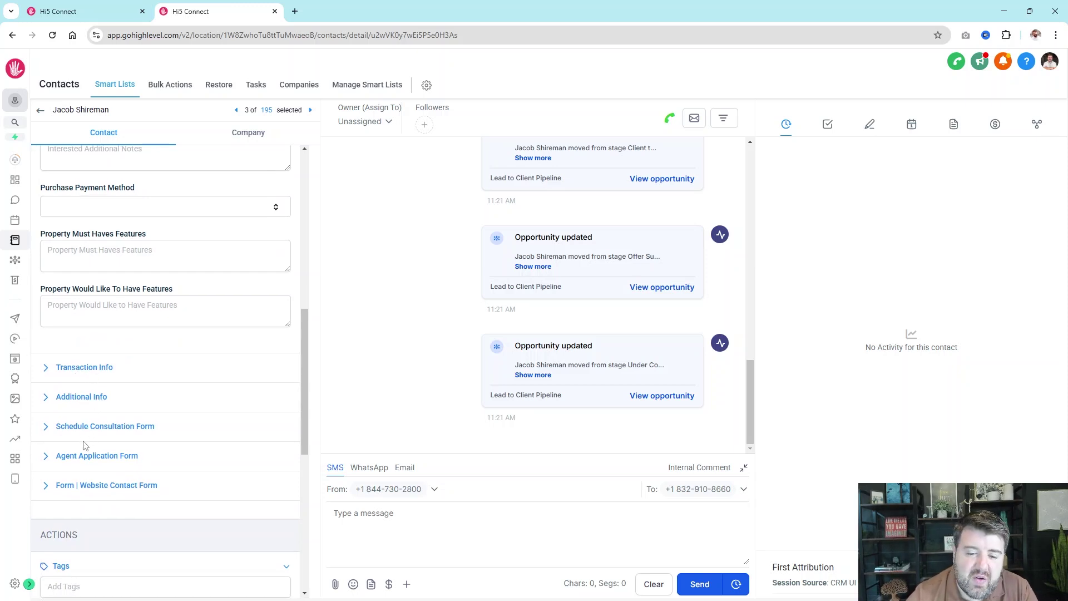
{"action": "left_click", "coordinate": [134, 429]}
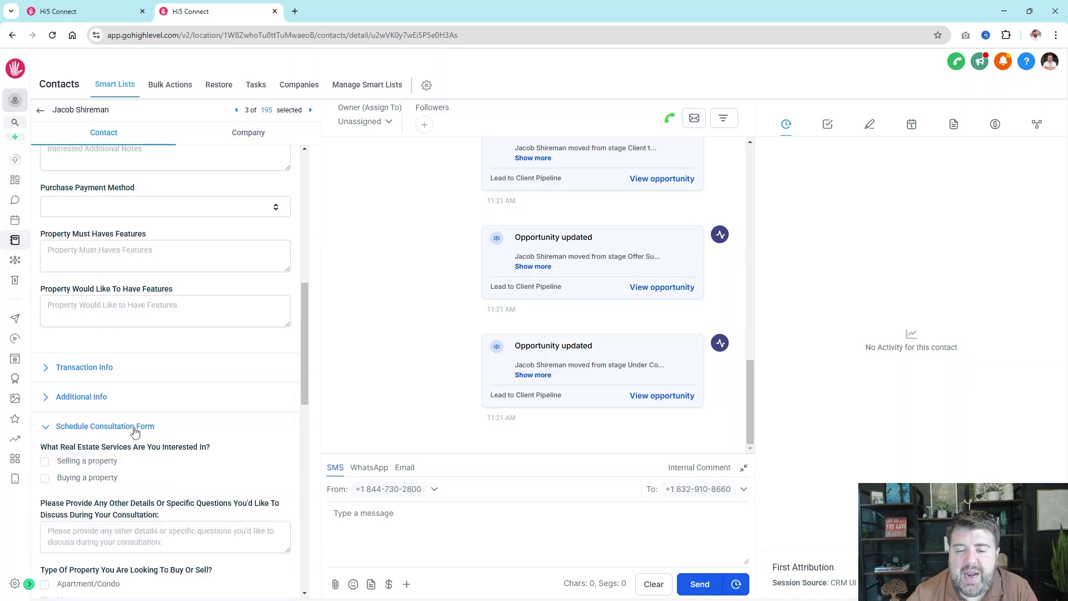
{"action": "left_click", "coordinate": [108, 430]}
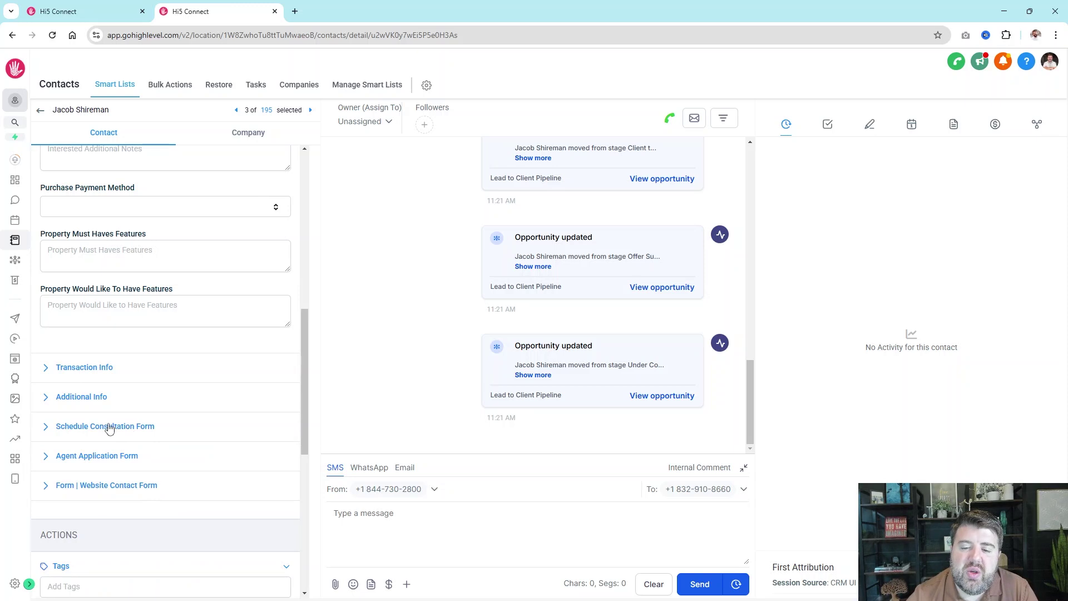
{"action": "scroll", "coordinate": [116, 401], "scroll_direction": "up", "scroll_amount": 1}
{"action": "scroll", "coordinate": [116, 402], "scroll_direction": "up", "scroll_amount": 10}
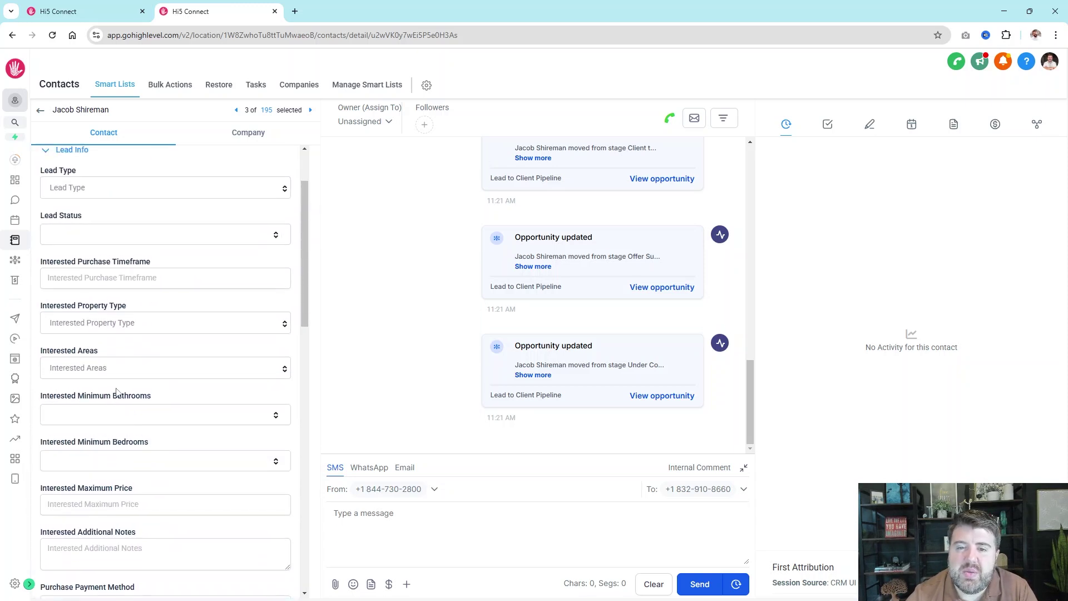
- Fold the Lead Info section, return to the default account, and open the folder list in its custom field settings
{"action": "left_click", "coordinate": [80, 240]}
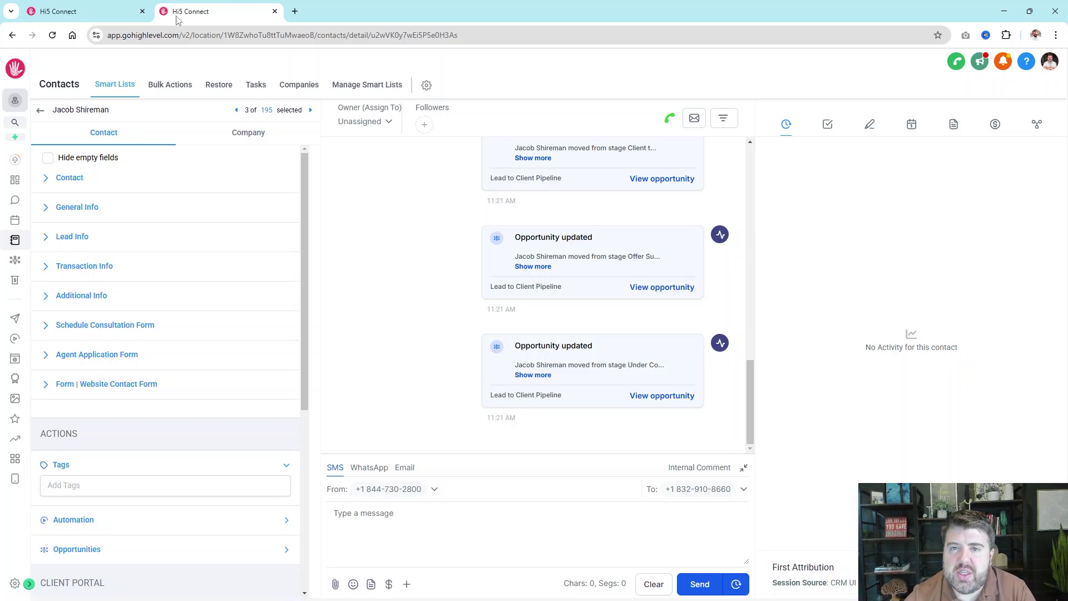
{"action": "left_click", "coordinate": [102, 5]}
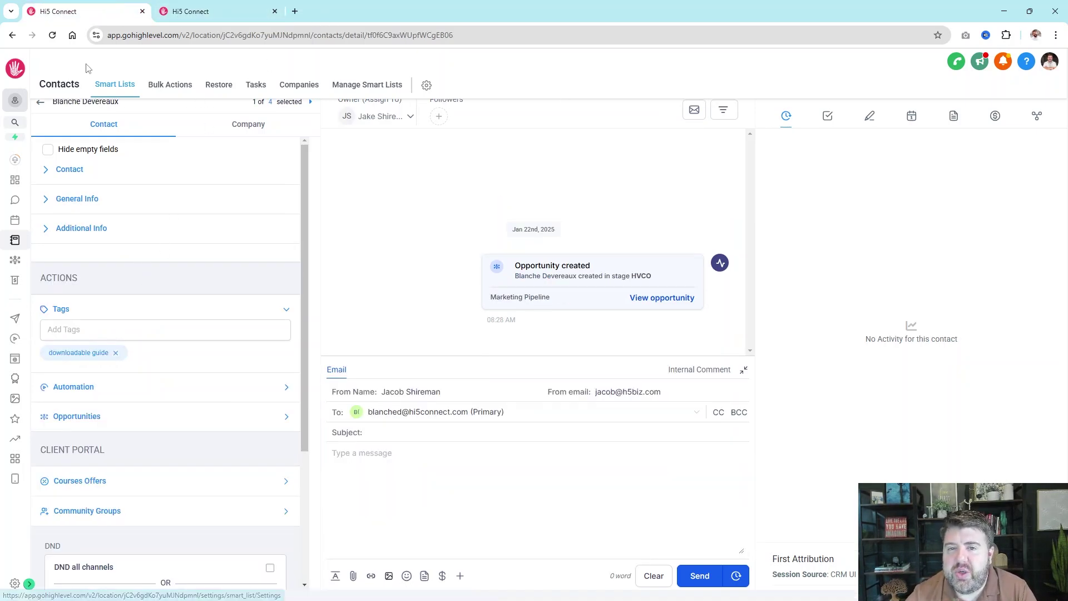
{"action": "left_click", "coordinate": [41, 103]}
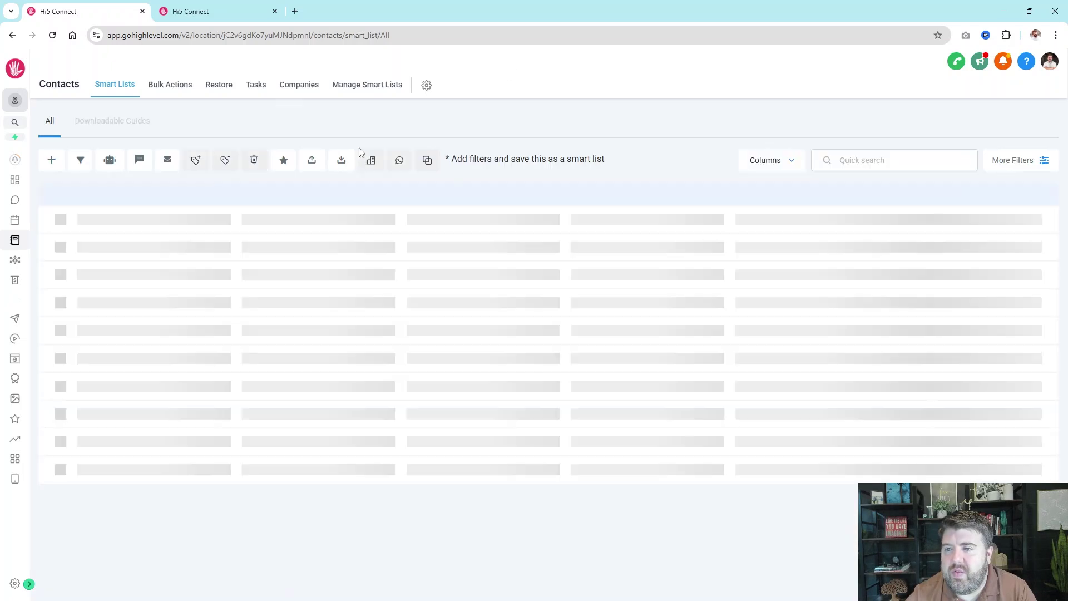
{"action": "left_click", "coordinate": [426, 86]}
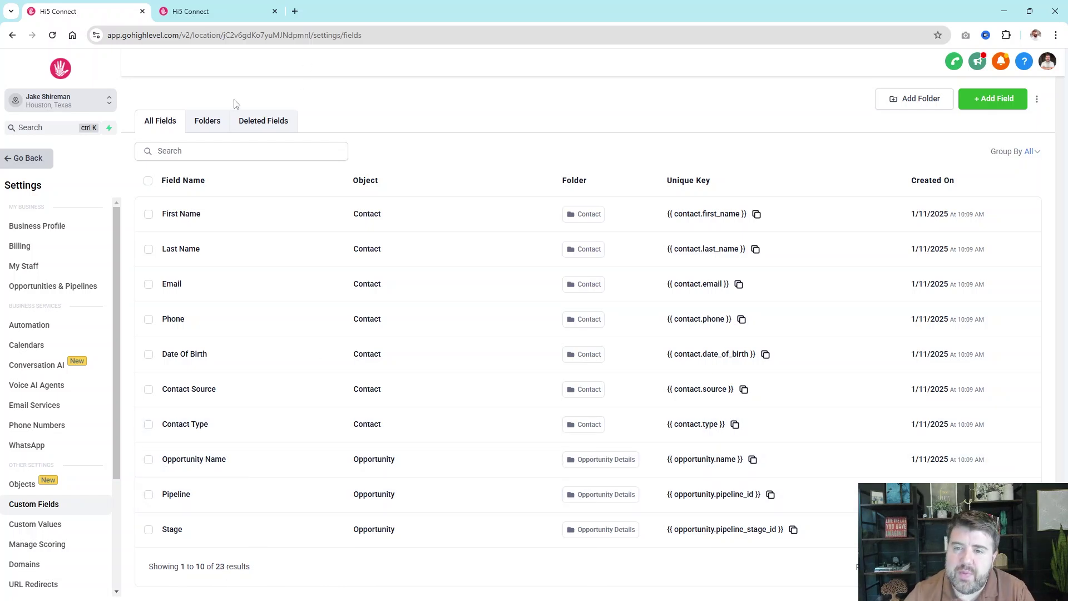
{"action": "left_click", "coordinate": [195, 130]}
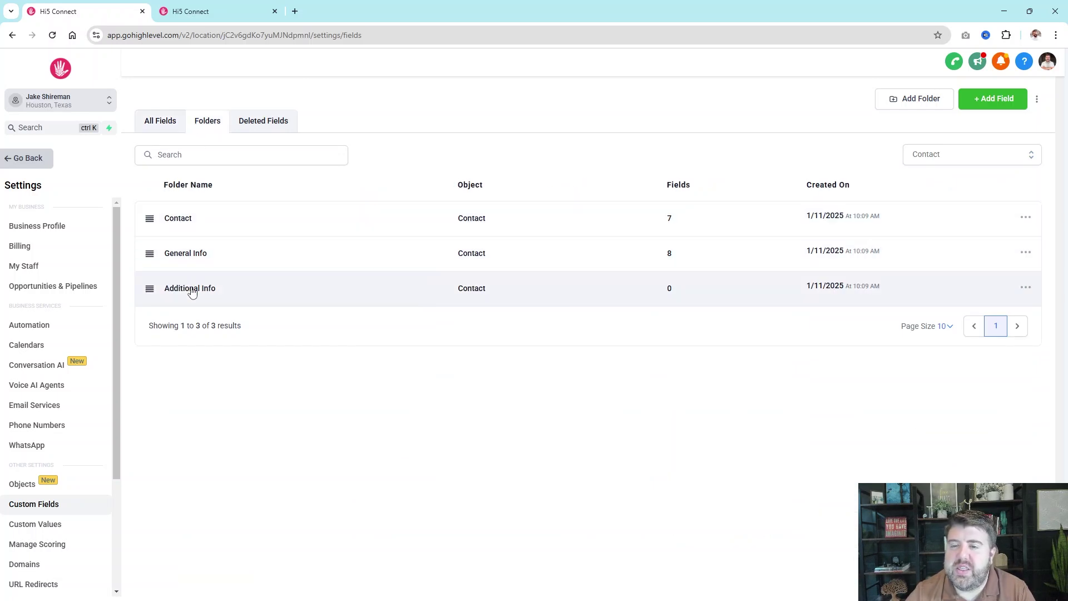
- Create a custom field folder named Lead Info for the Contact object
{"action": "left_click", "coordinate": [996, 98]}
{"action": "left_click", "coordinate": [838, 178]}
{"action": "left_click", "coordinate": [931, 101]}
{"action": "left_click", "coordinate": [462, 303]}
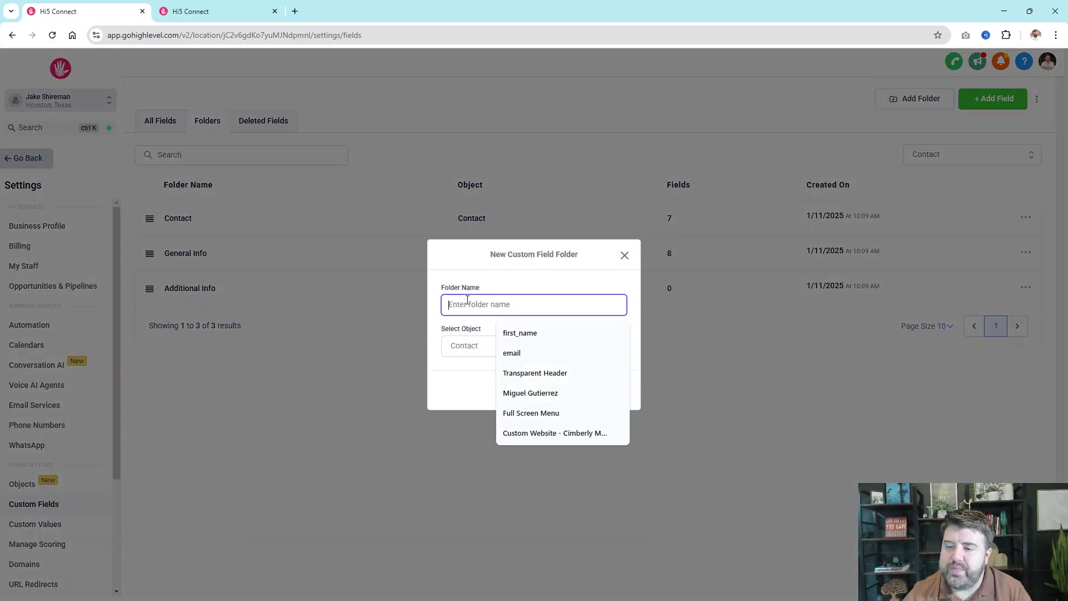
{"action": "type", "text": "Lead Infor"}
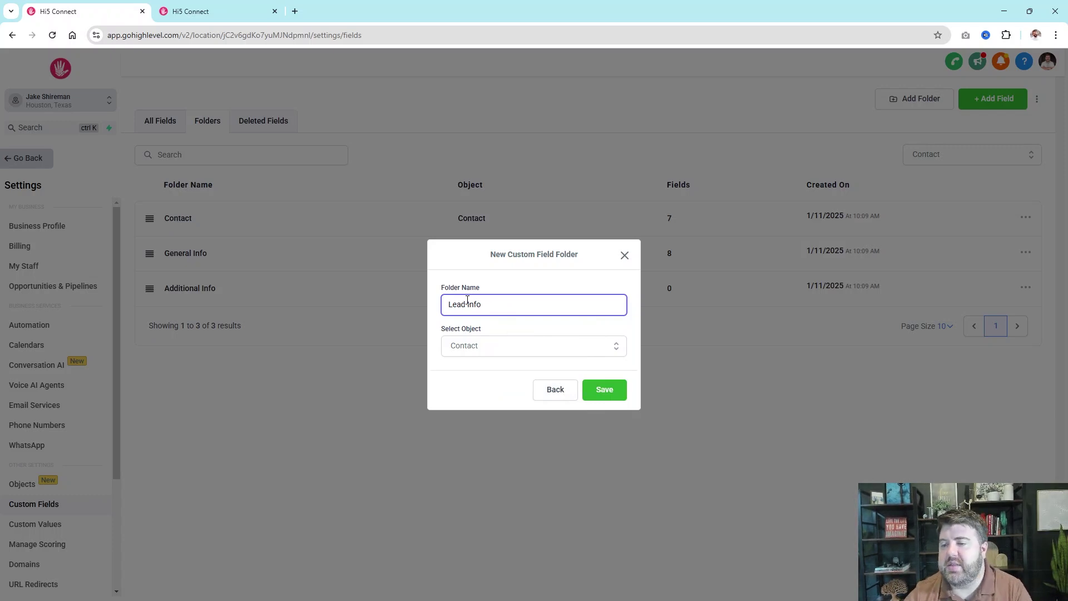
{"action": "left_click", "coordinate": [498, 350]}
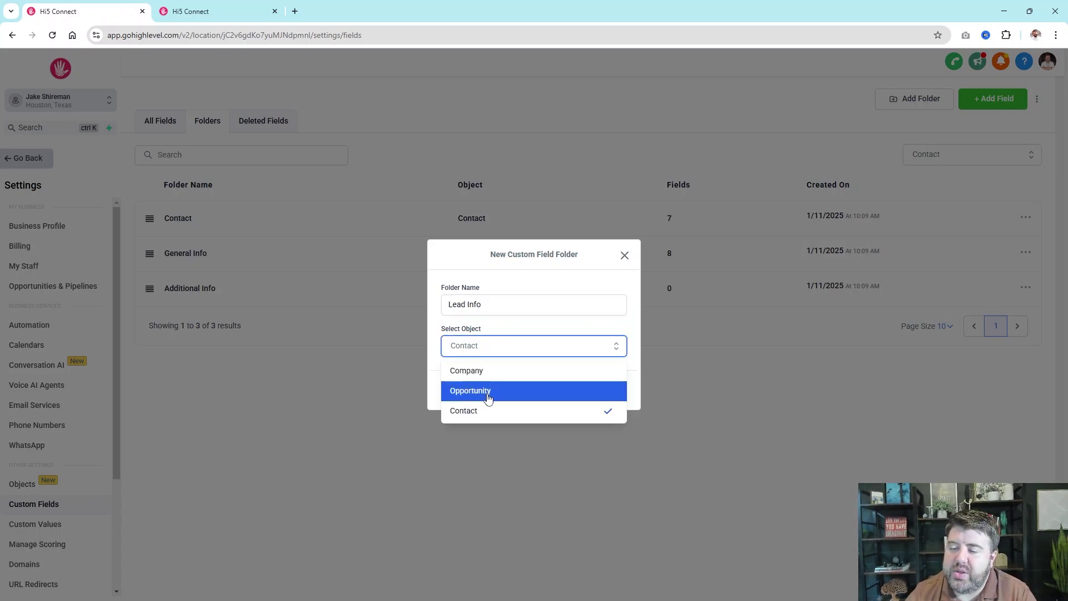
{"action": "left_click", "coordinate": [537, 275]}
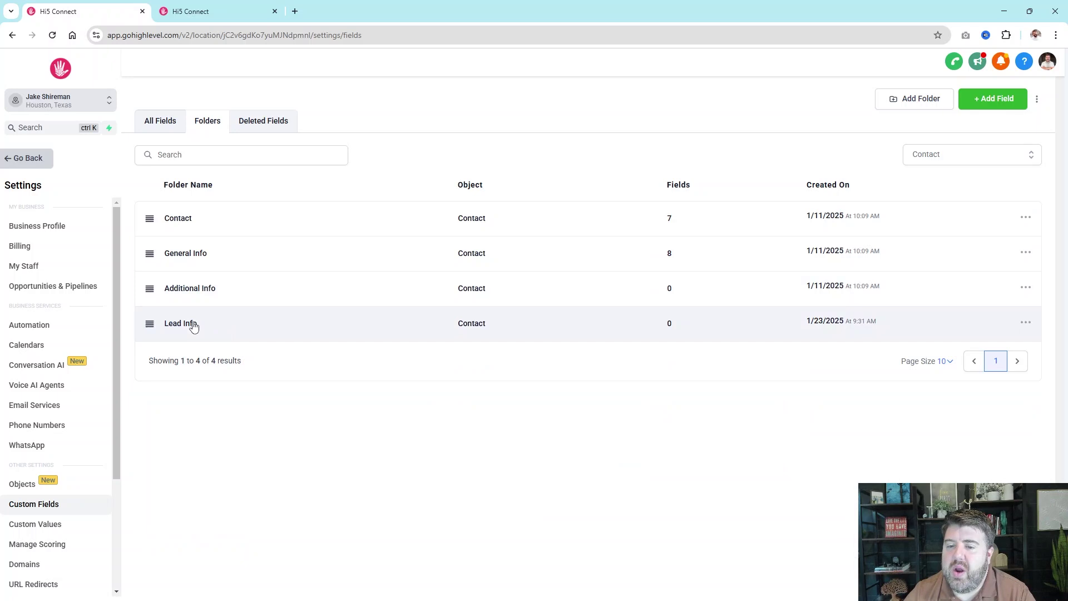
- Open the Lead Info folder, start a new Single Line custom field in it, and proceed to the field's details
{"action": "left_click", "coordinate": [193, 323]}
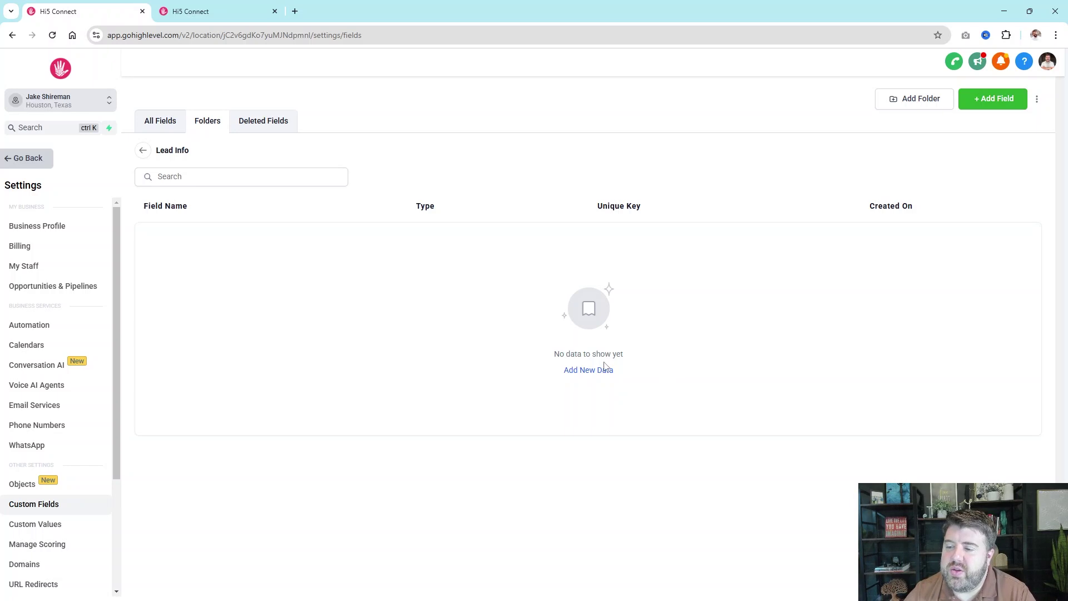
{"action": "left_click", "coordinate": [992, 105]}
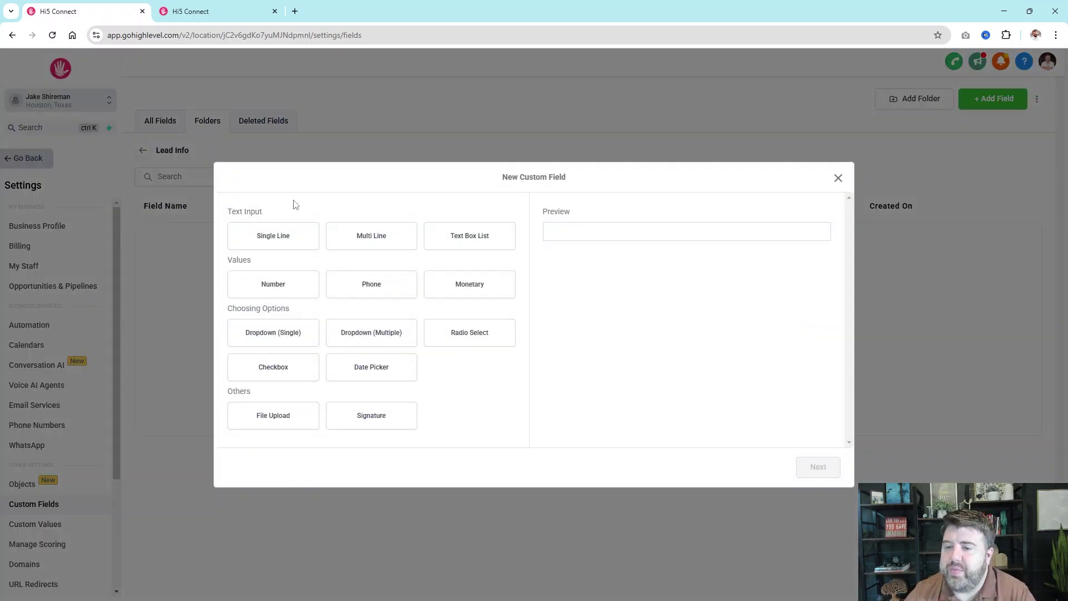
{"action": "left_click", "coordinate": [290, 240]}
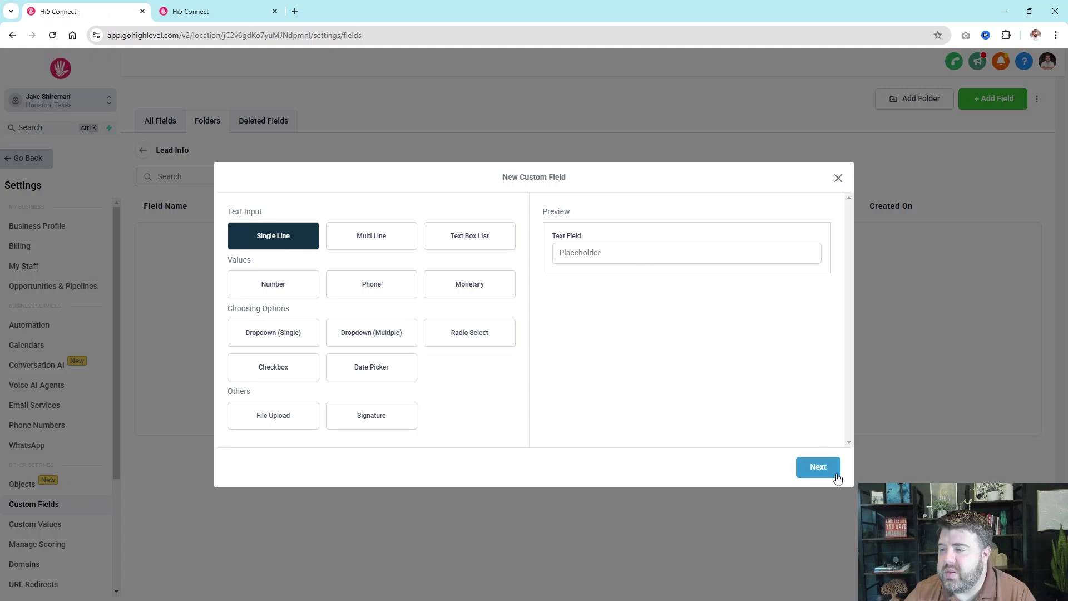
{"action": "left_click", "coordinate": [818, 467]}
{"action": "left_click", "coordinate": [324, 381]}
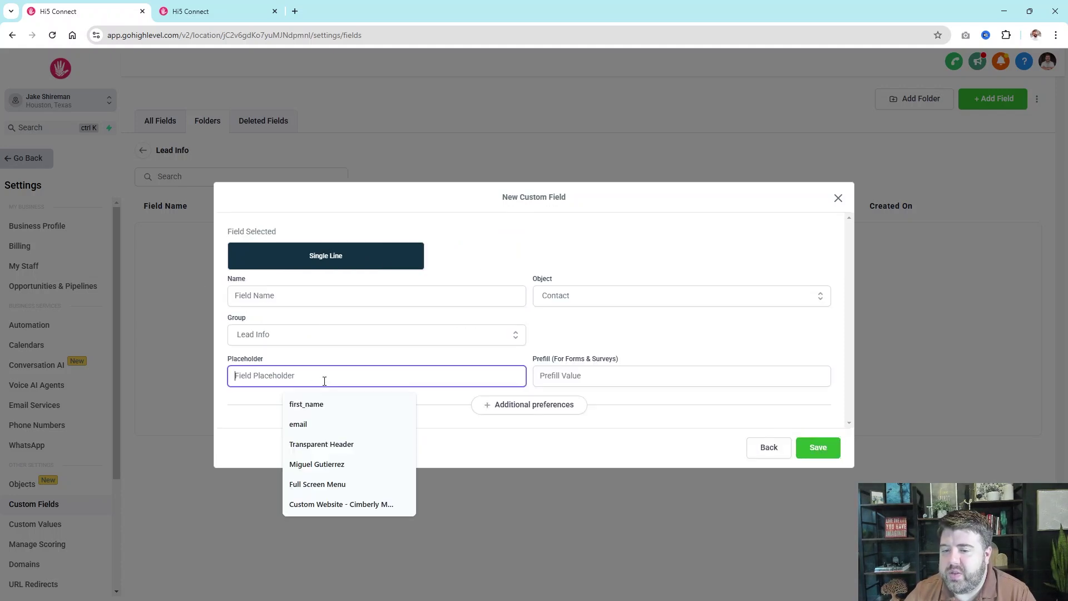
{"action": "left_click", "coordinate": [685, 339]}
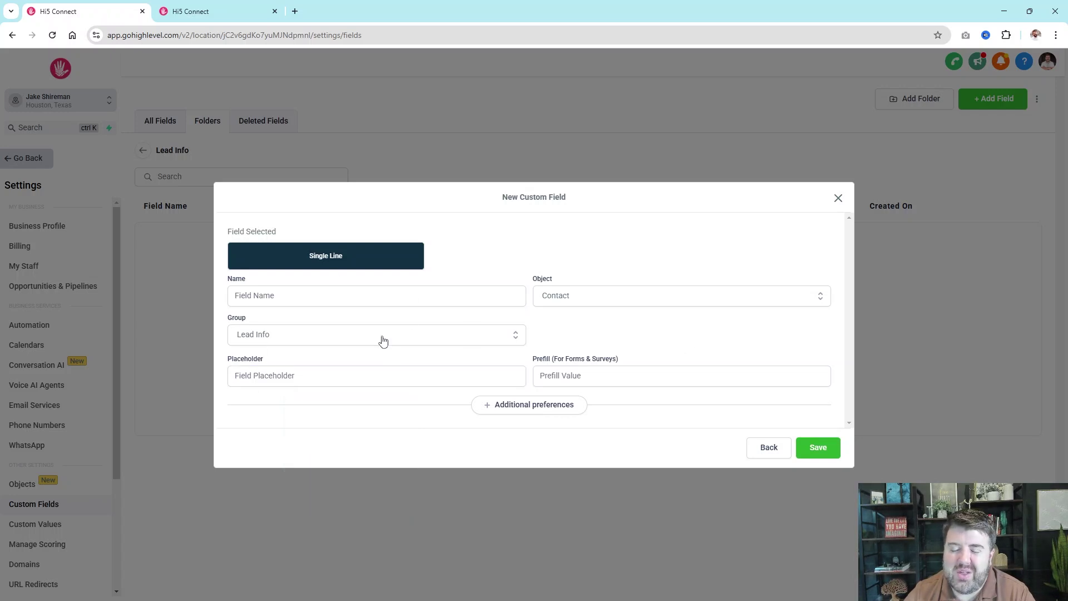
- Name the single-line field Timeframe, keep Contact as its object, and save it
{"action": "left_click", "coordinate": [254, 292]}
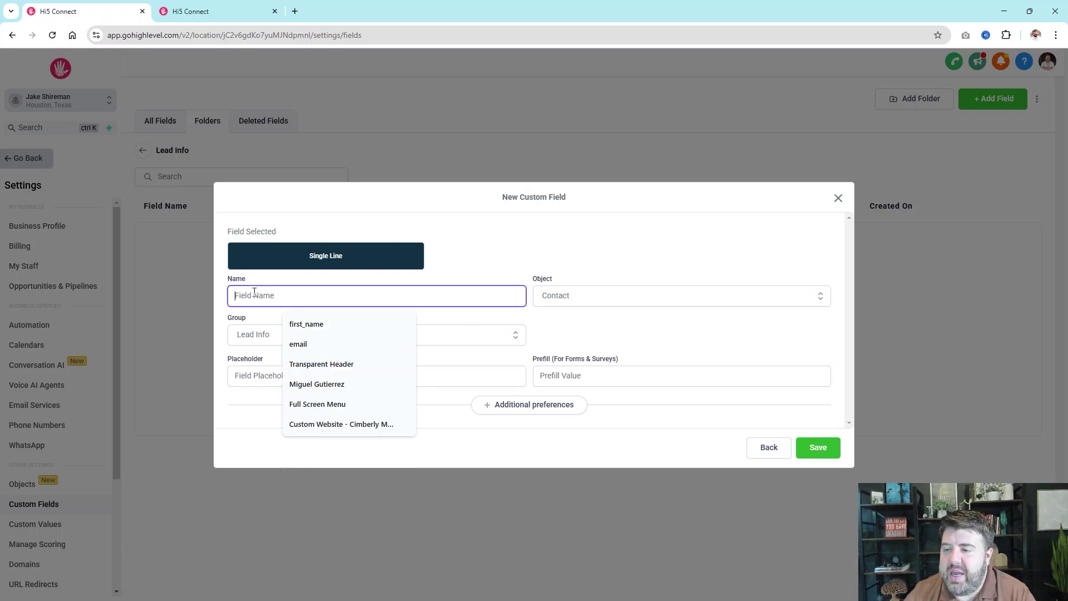
{"action": "left_click", "coordinate": [548, 259]}
{"action": "left_click", "coordinate": [295, 290]}
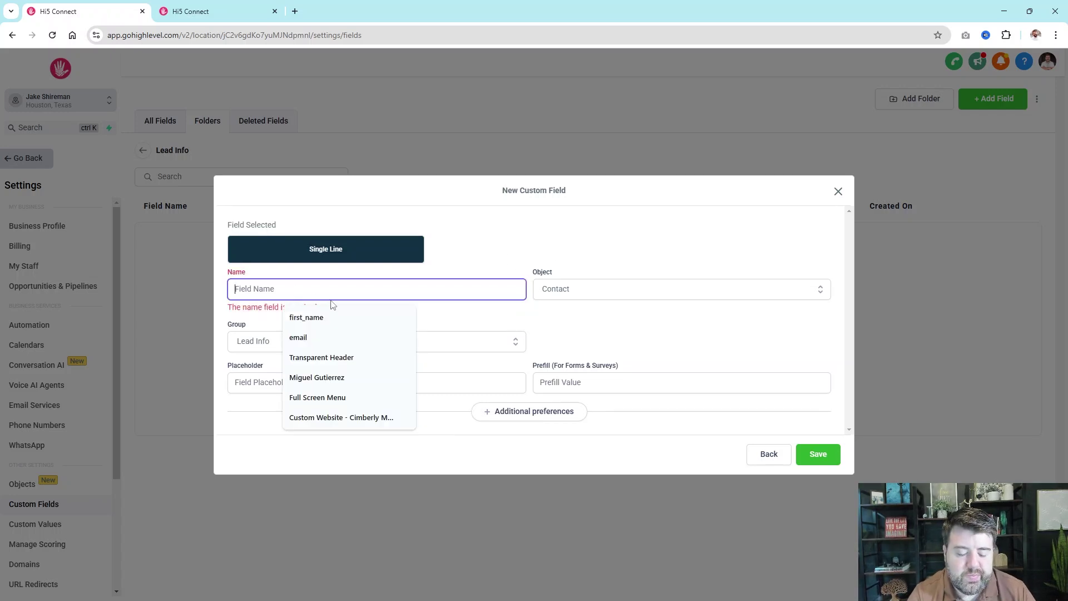
{"action": "type", "text": "Time"}
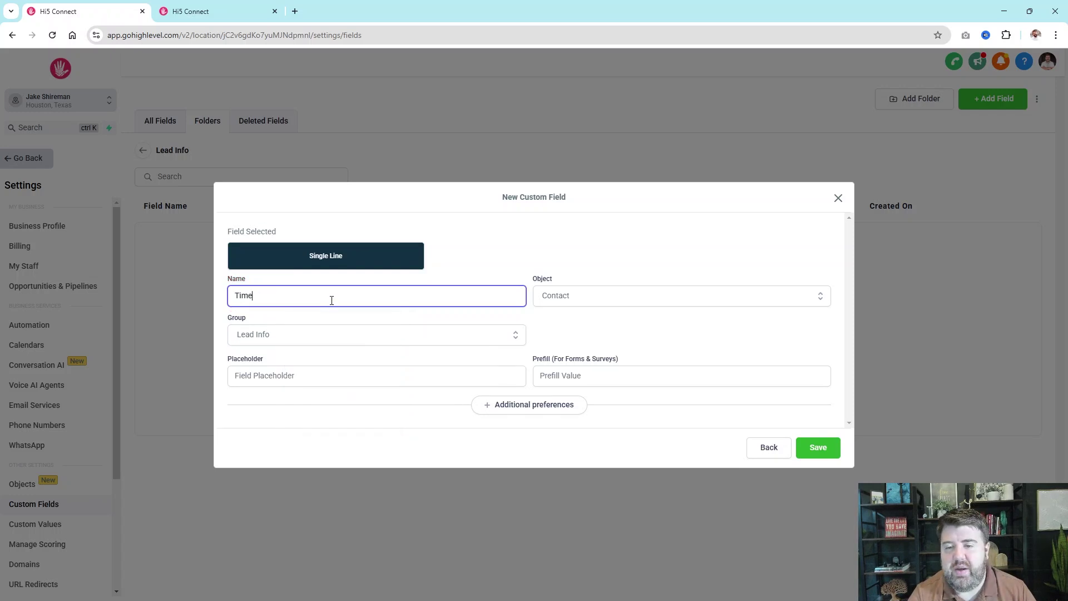
{"action": "type", "text": "frame"}
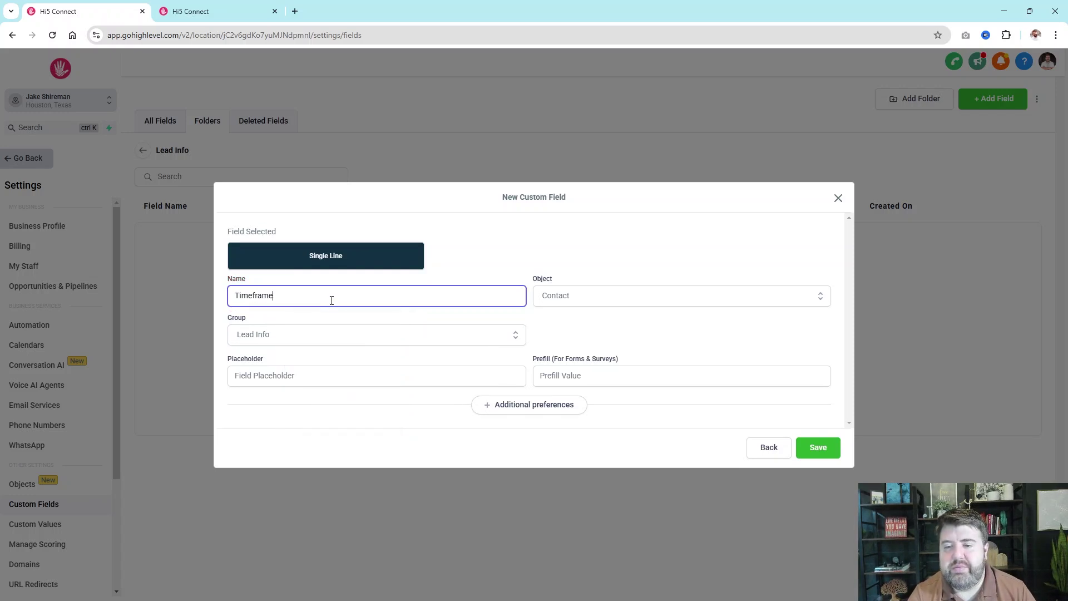
{"action": "left_click", "coordinate": [573, 295]}
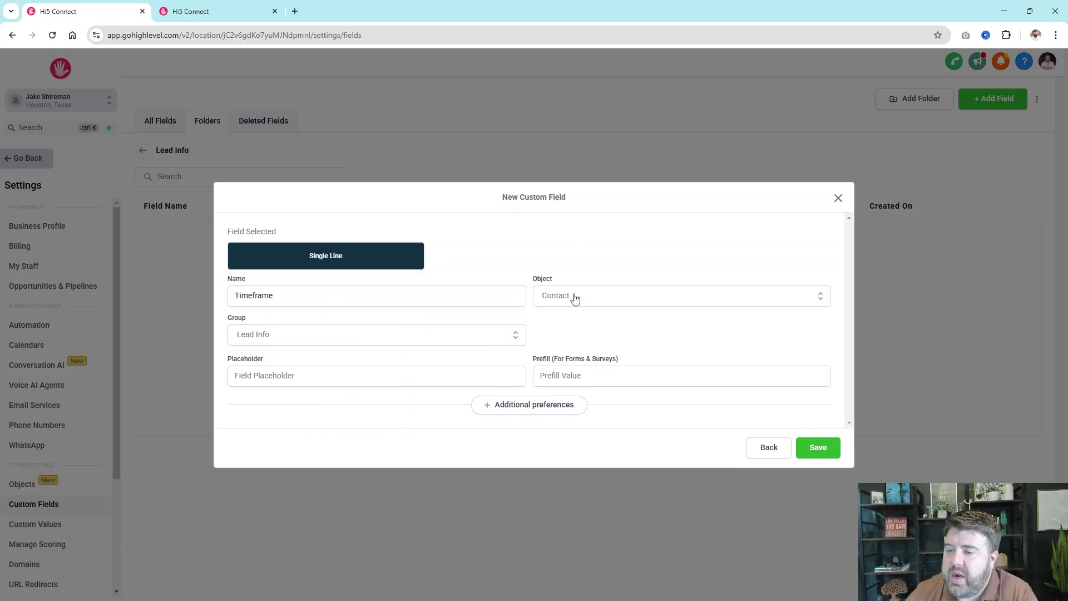
{"action": "left_click", "coordinate": [820, 449]}
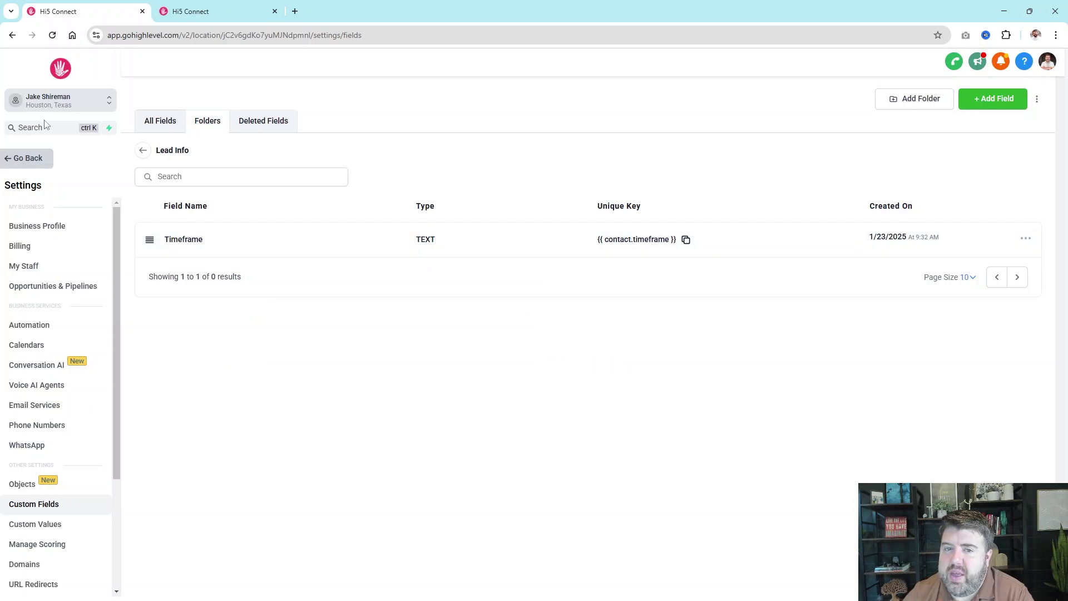
- Return to the contacts, open the first contact's record, and check its Lead Info section for the Timeframe field
{"action": "left_click", "coordinate": [29, 158]}
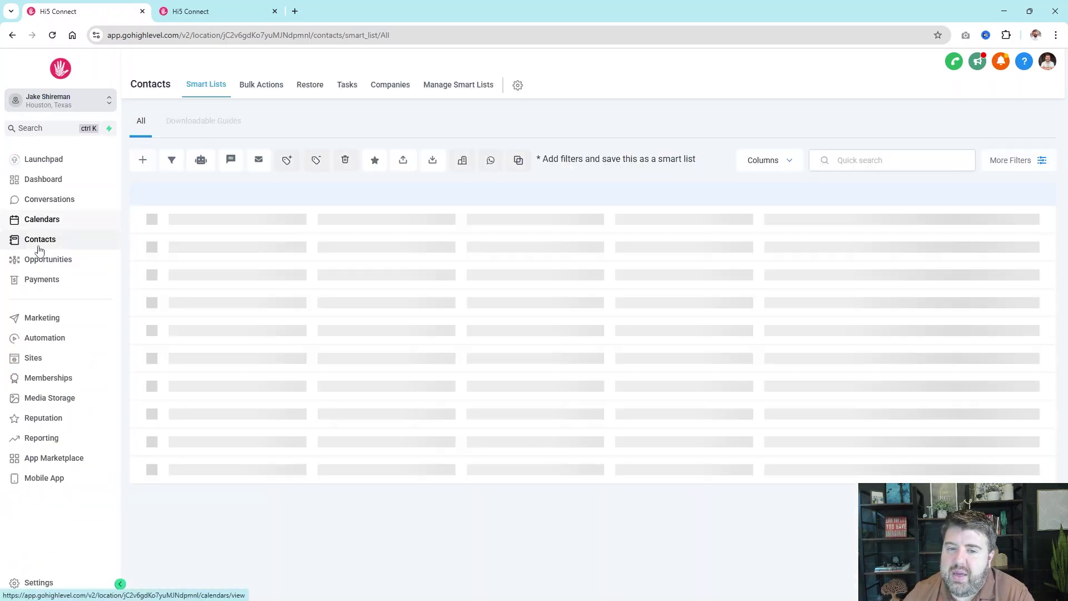
{"action": "left_click", "coordinate": [285, 236]}
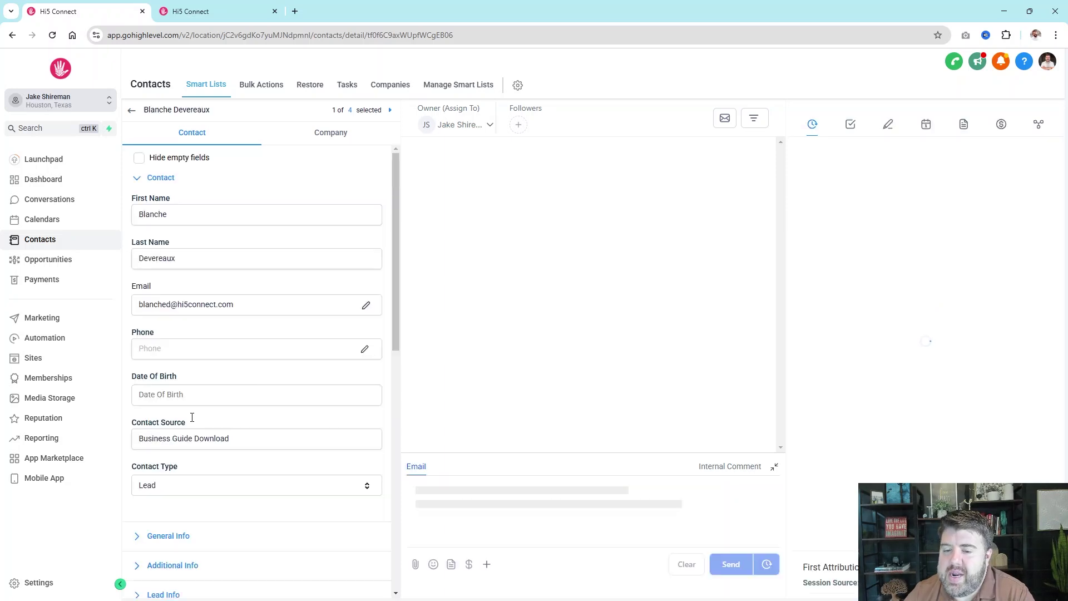
{"action": "scroll", "coordinate": [184, 407], "scroll_direction": "down", "scroll_amount": 8}
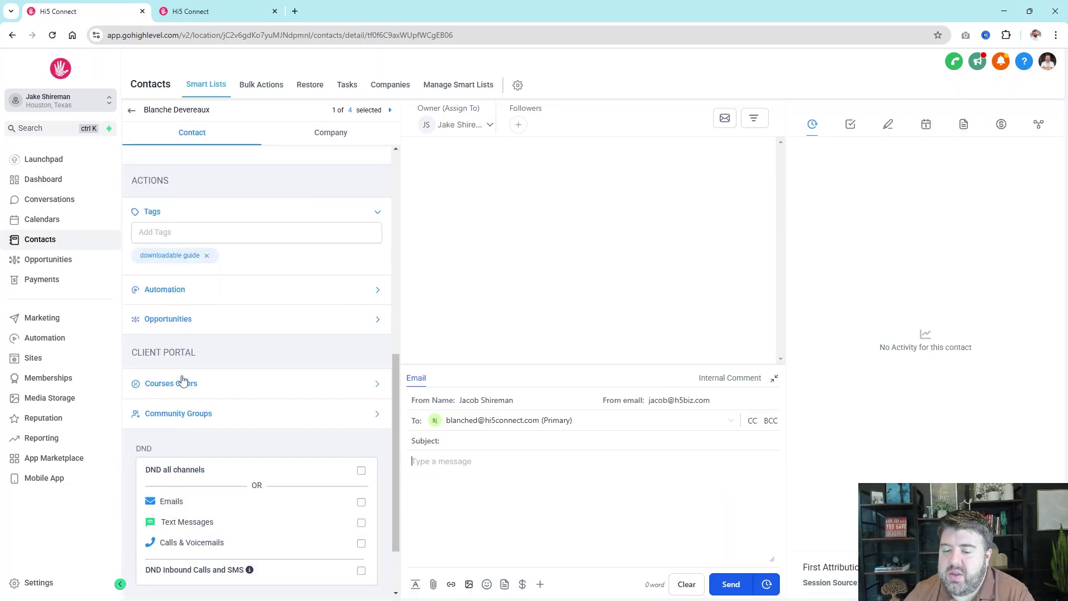
{"action": "scroll", "coordinate": [179, 282], "scroll_direction": "up", "scroll_amount": 3}
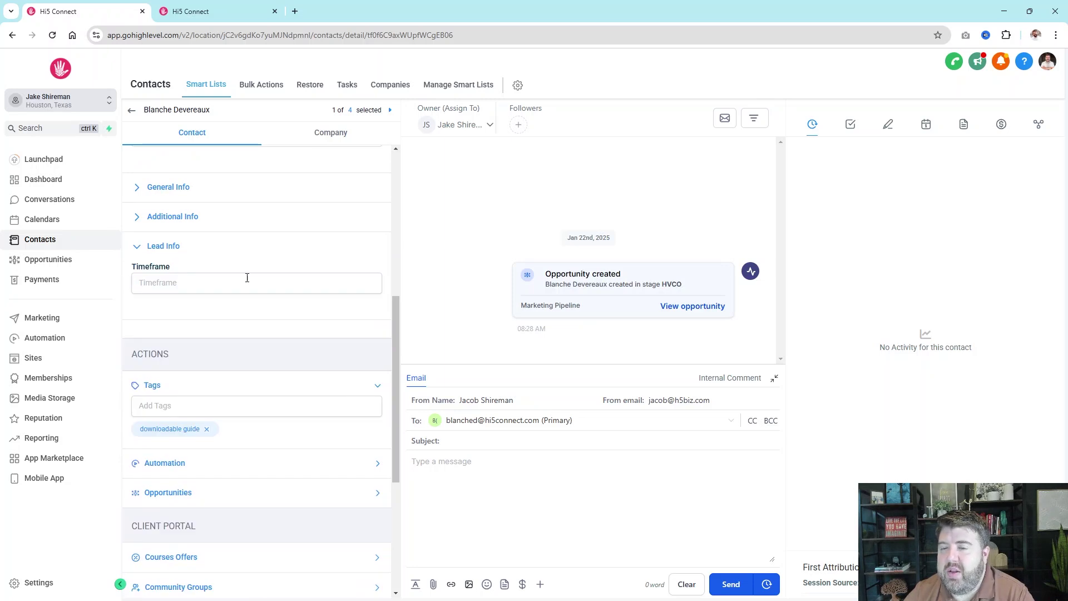
- Reopen the Lead Info folder in the custom field settings and start a new field of type Dropdown (Single)
{"action": "left_click", "coordinate": [520, 87]}
{"action": "left_click", "coordinate": [207, 128]}
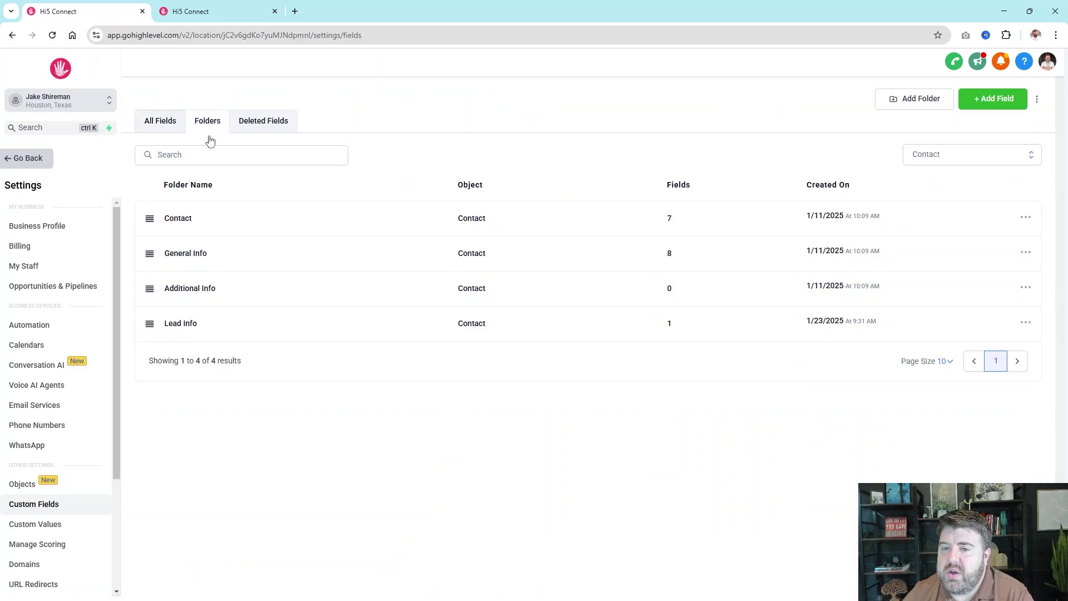
{"action": "left_click", "coordinate": [203, 322]}
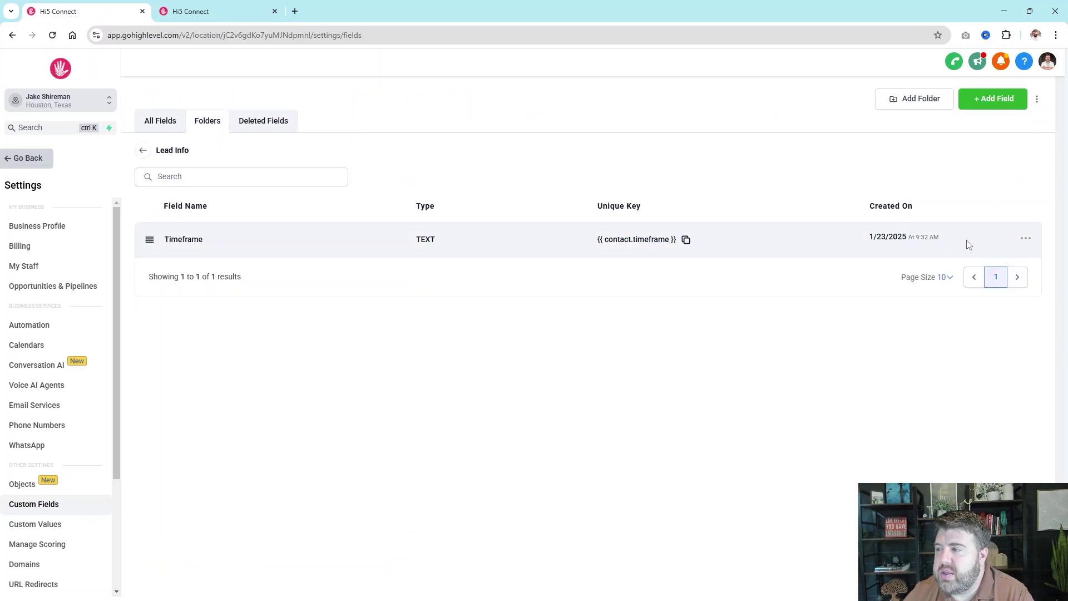
{"action": "left_click", "coordinate": [984, 100]}
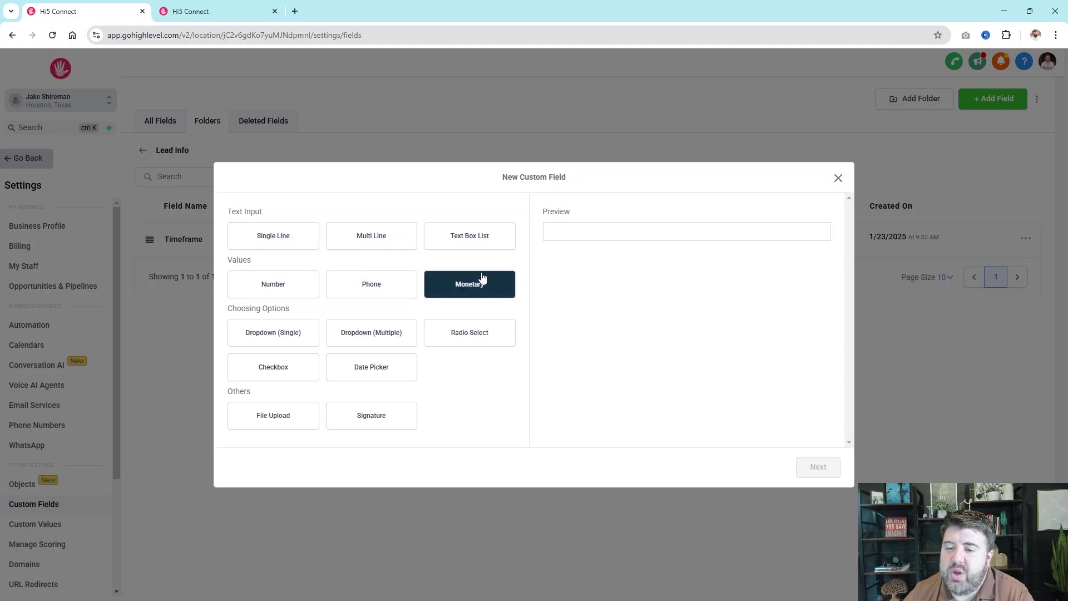
{"action": "left_click", "coordinate": [260, 337]}
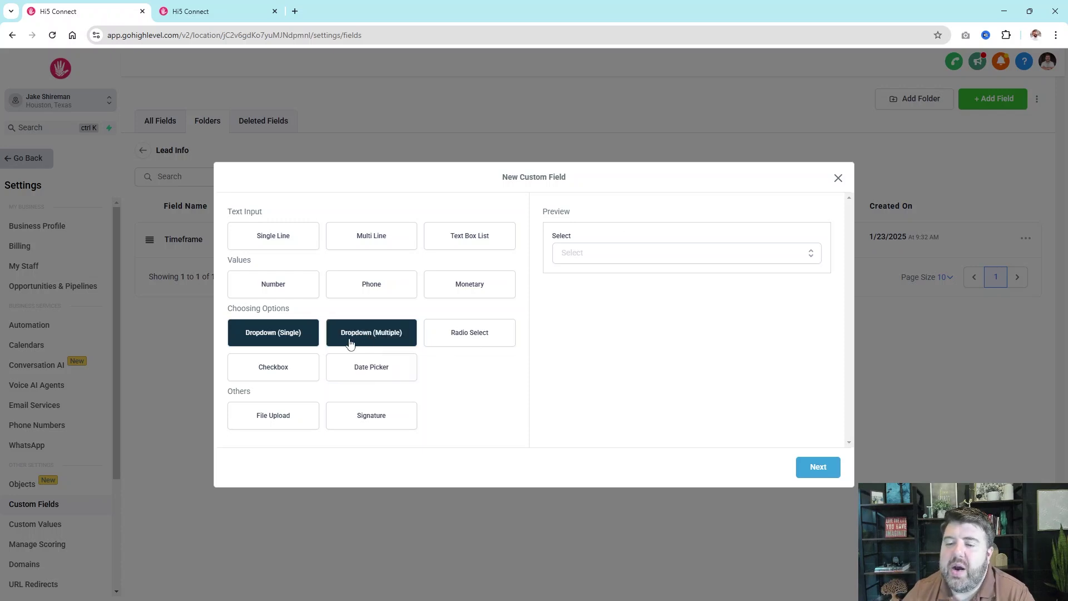
- Switch to the customised contact record, expand Lead Info, and select both Buyer and Seller as the Lead Type
{"action": "left_click", "coordinate": [198, 8]}
{"action": "left_click", "coordinate": [72, 237]}
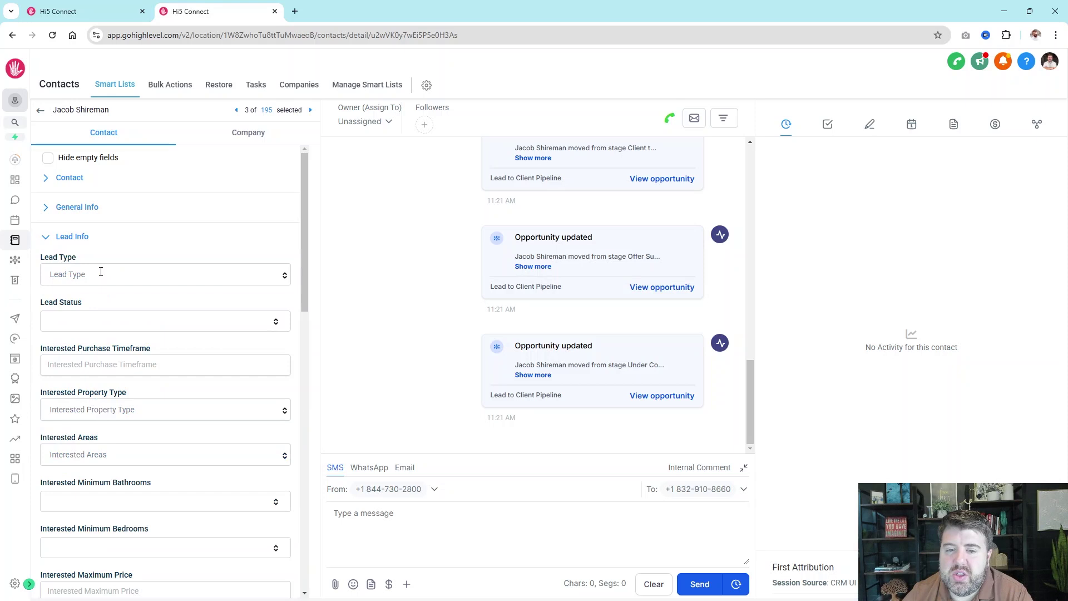
{"action": "left_click", "coordinate": [75, 274]}
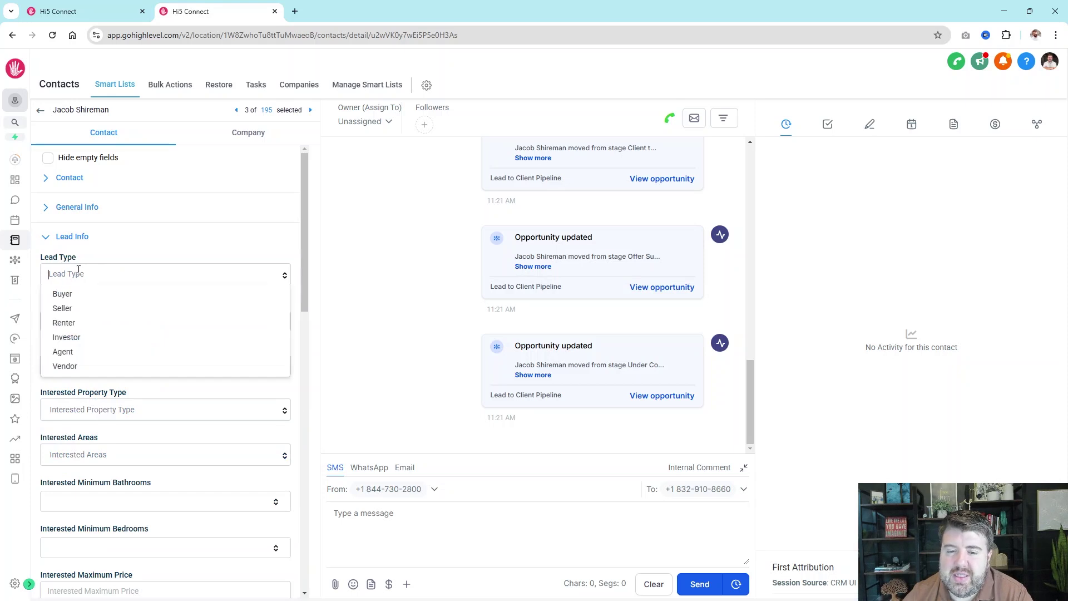
{"action": "left_click", "coordinate": [66, 298]}
{"action": "left_click", "coordinate": [113, 274]}
{"action": "left_click", "coordinate": [76, 307]}
{"action": "left_click", "coordinate": [111, 252]}
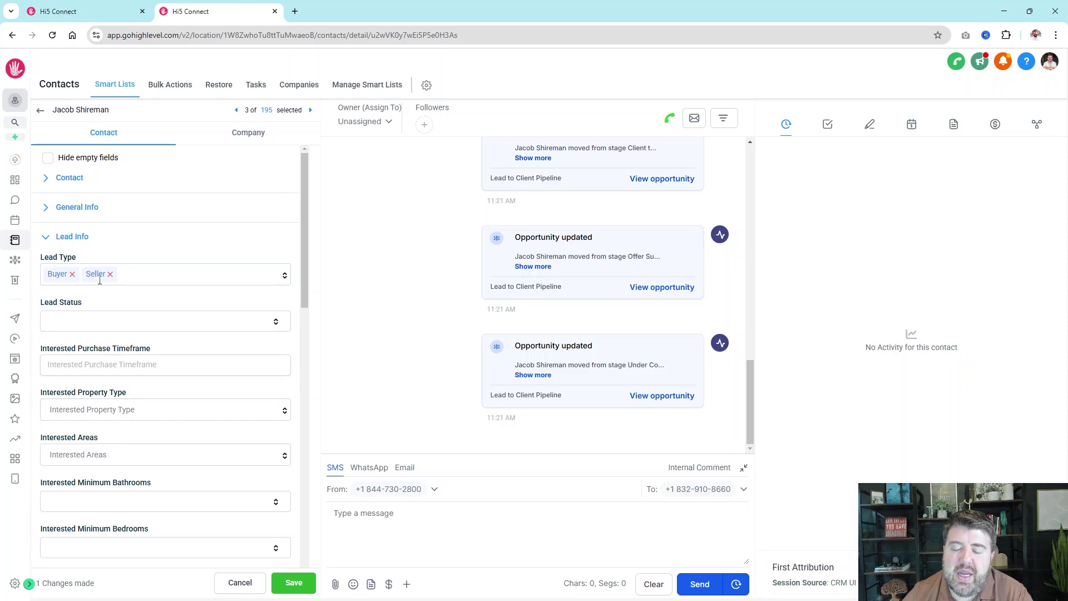
- Return to the custom field settings and proceed to the option setup of the new Dropdown (Single) field
{"action": "left_click", "coordinate": [111, 12]}
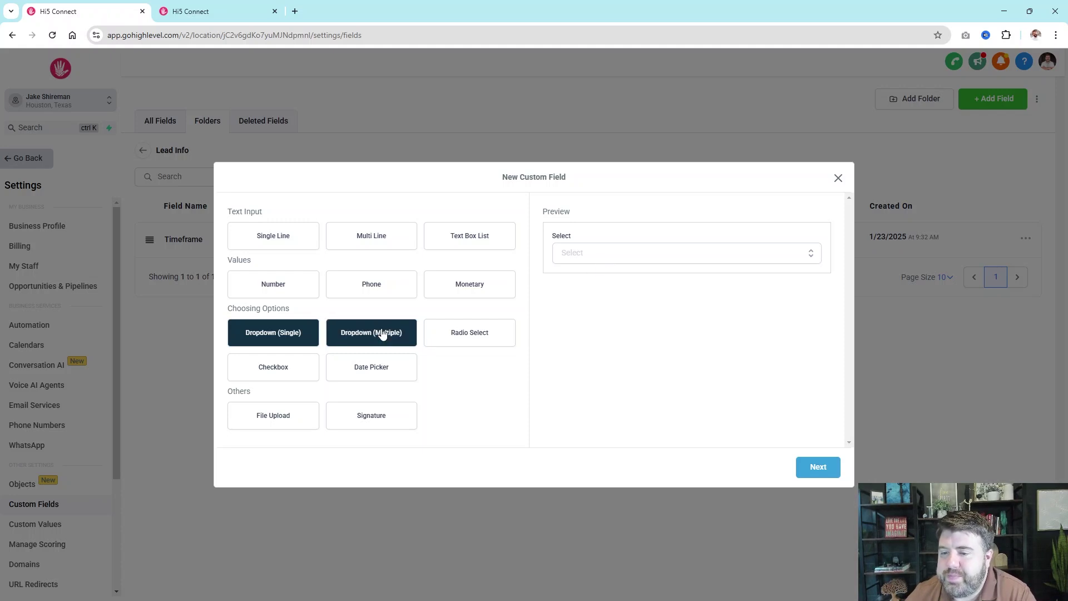
{"action": "left_click", "coordinate": [838, 471]}
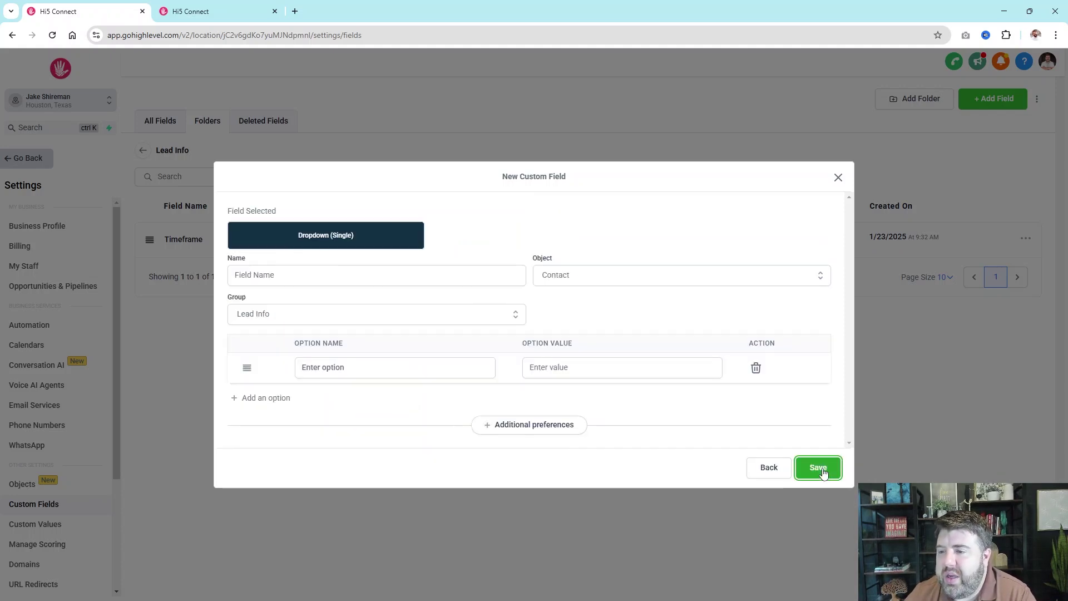
{"action": "left_click", "coordinate": [258, 276]}
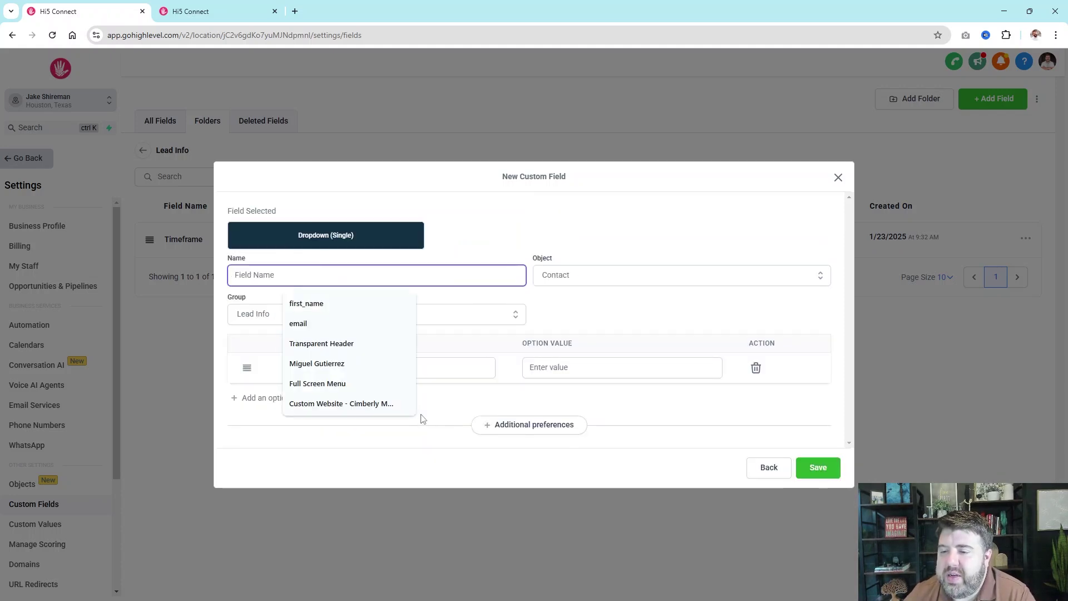
{"action": "left_click", "coordinate": [446, 407]}
{"action": "left_click", "coordinate": [405, 375]}
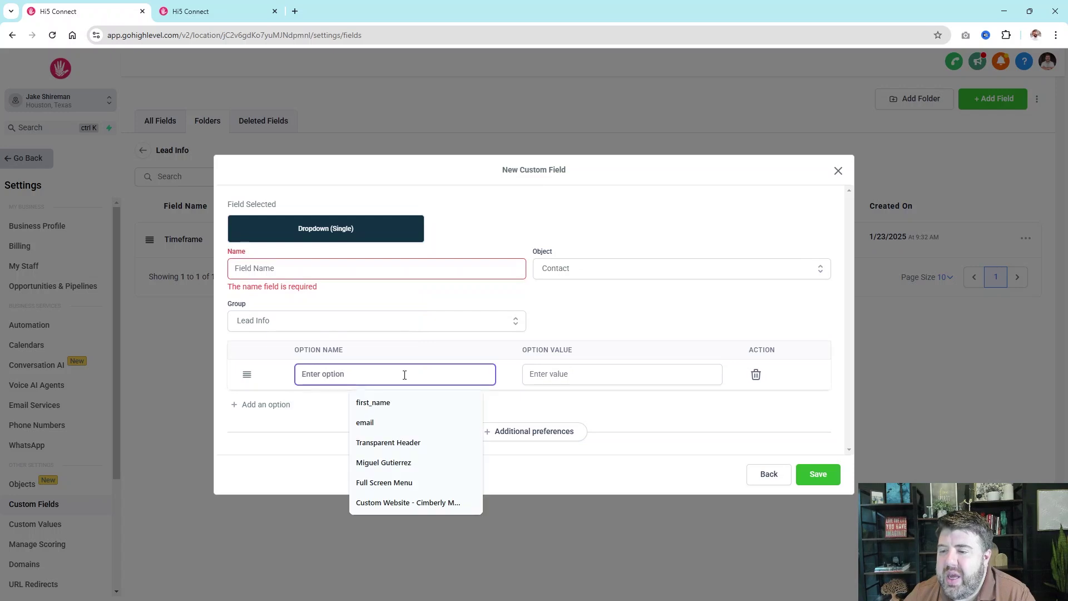
{"action": "left_click", "coordinate": [627, 308]}
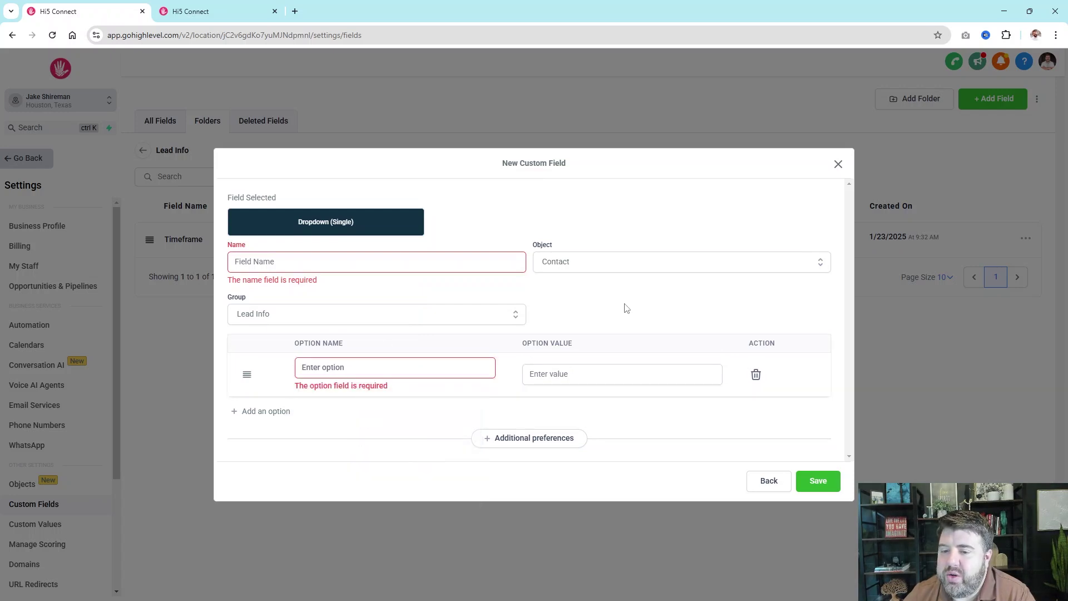
- Enter Buyer as the dropdown field's first option
{"action": "left_click", "coordinate": [401, 373]}
{"action": "left_click", "coordinate": [561, 374]}
{"action": "left_click", "coordinate": [425, 367]}
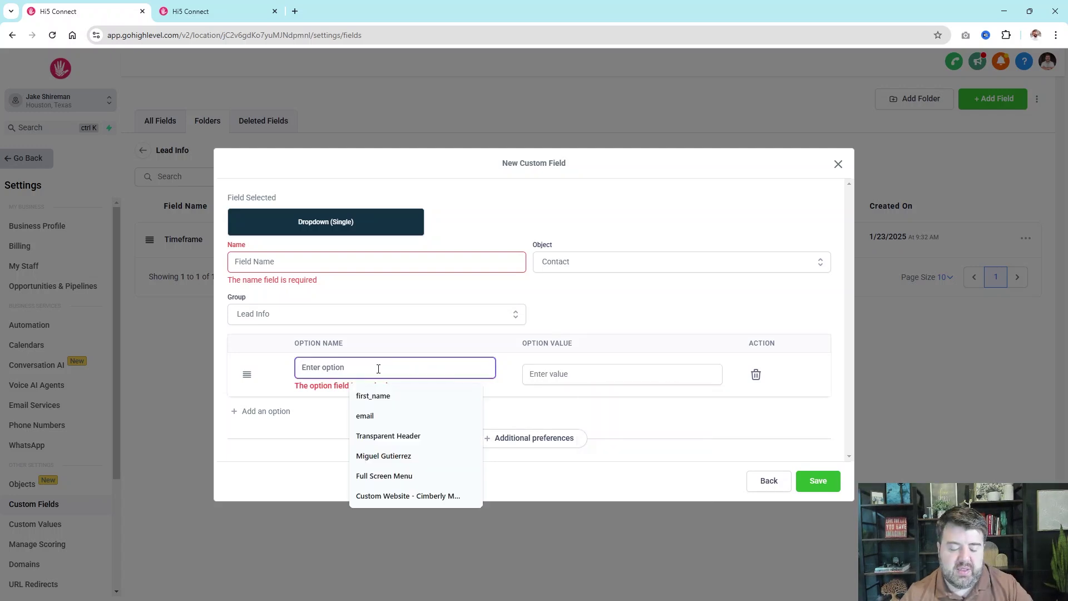
{"action": "type", "text": "Napr"}
{"action": "key", "text": "BackSpace"}
{"action": "key", "text": "BackSpace"}
{"action": "key", "text": "BackSpace"}
{"action": "key", "text": "BackSpace"}
{"action": "type", "text": "Buyer"}
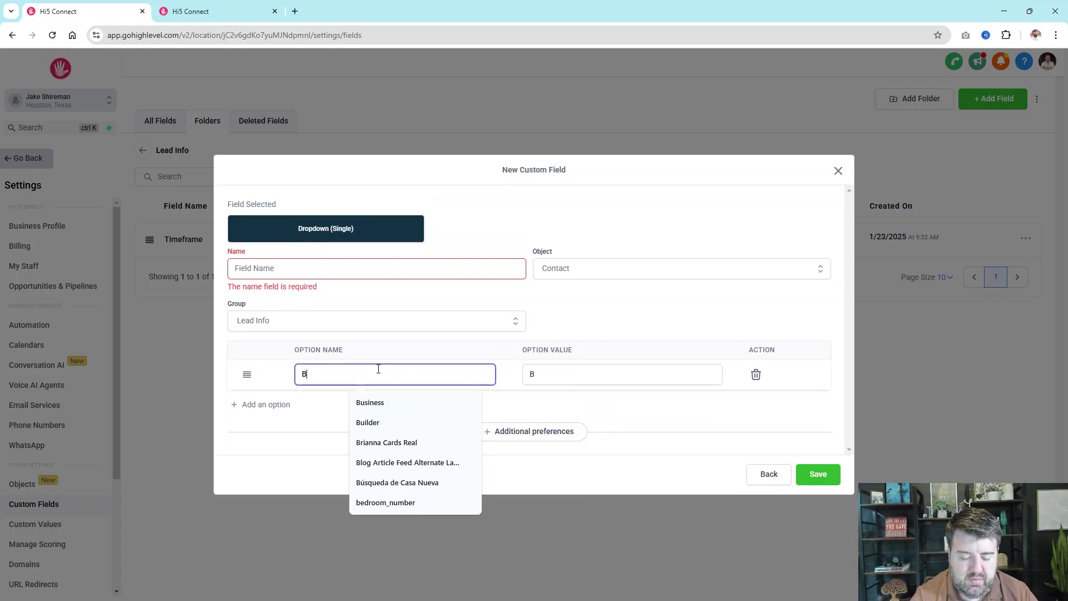
{"action": "left_click", "coordinate": [703, 425]}
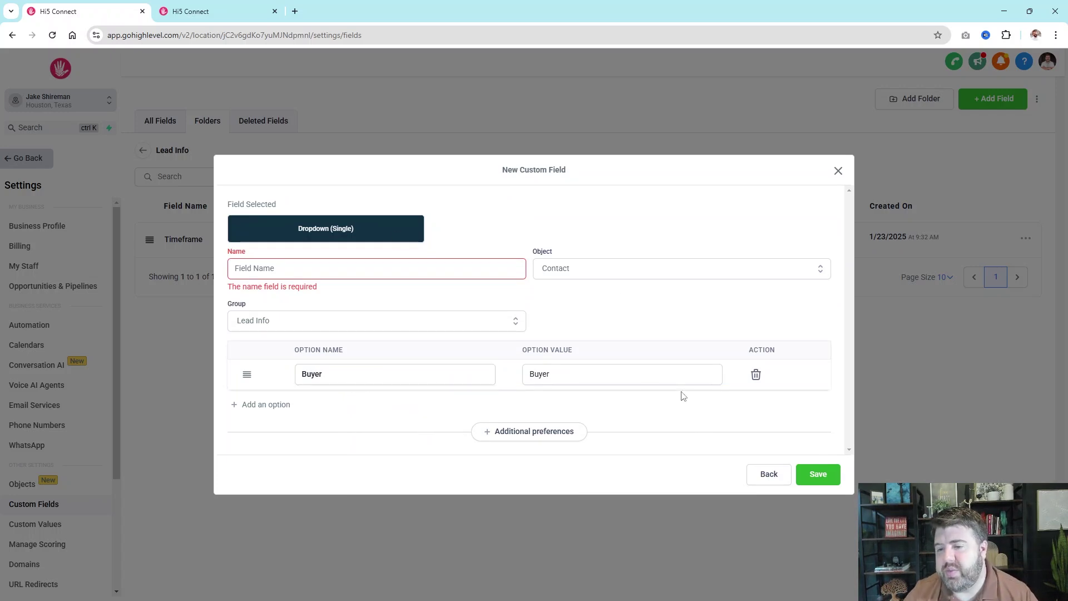
- Add Seller and Renter as the second and third options of the dropdown field
{"action": "left_click", "coordinate": [274, 412]}
{"action": "left_click", "coordinate": [327, 389]}
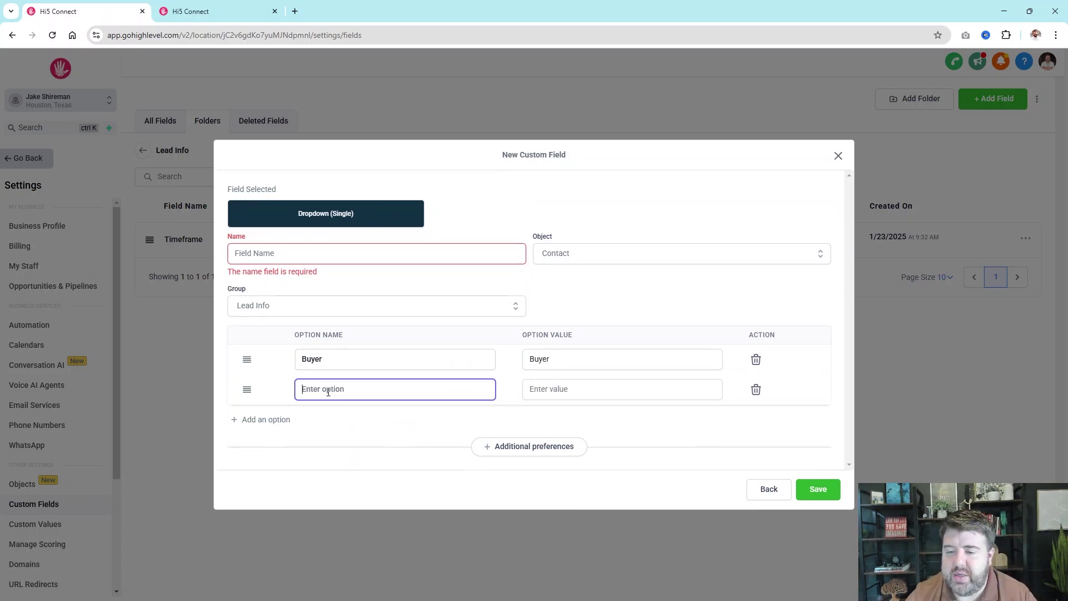
{"action": "type", "text": "Seller"}
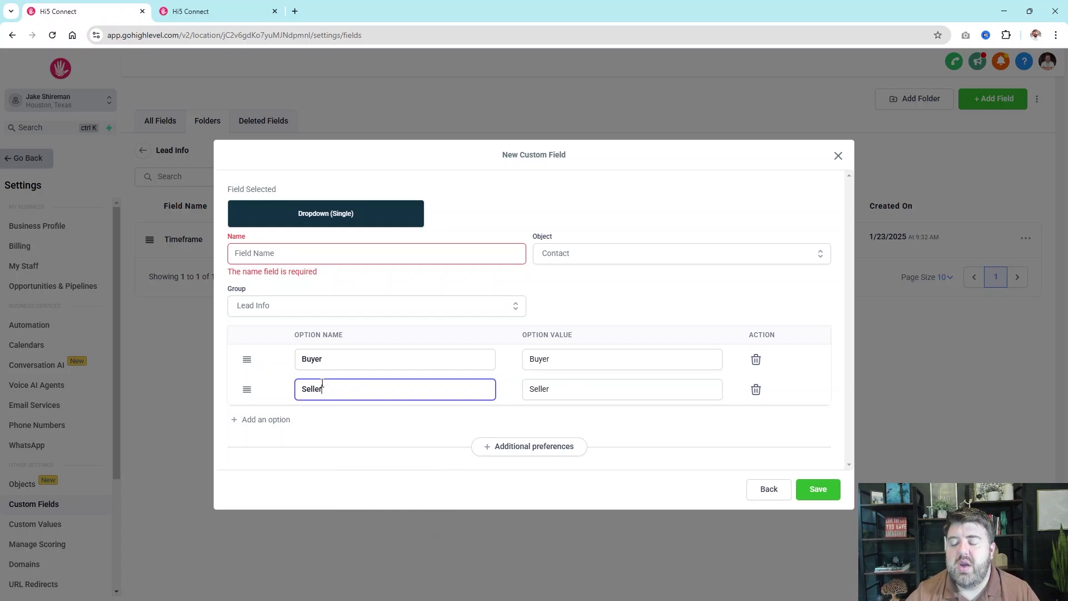
{"action": "left_click", "coordinate": [250, 420]}
{"action": "left_click", "coordinate": [329, 398]}
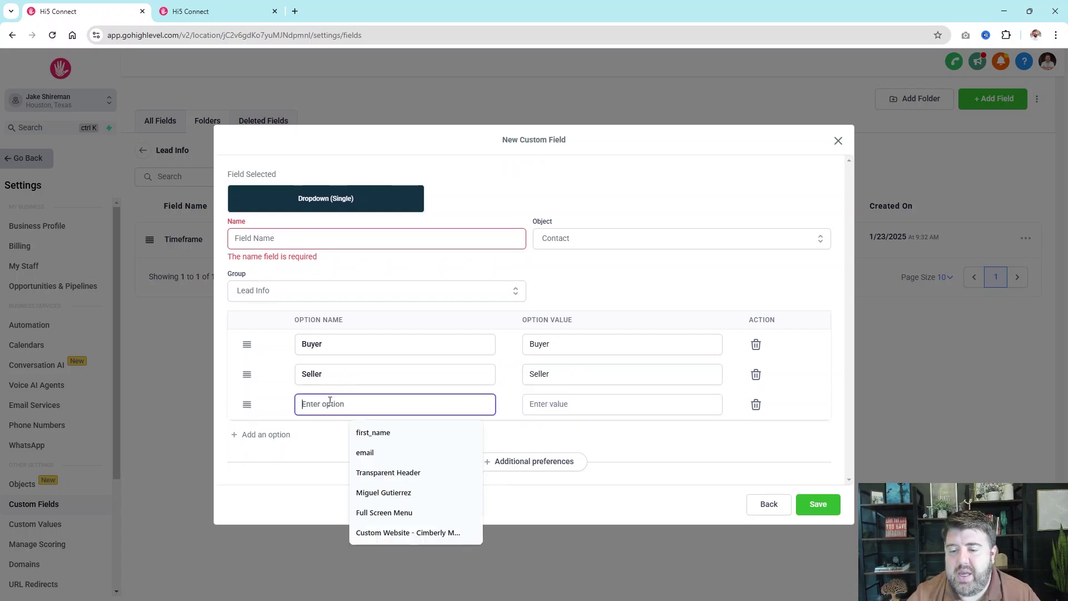
{"action": "type", "text": "Renter"}
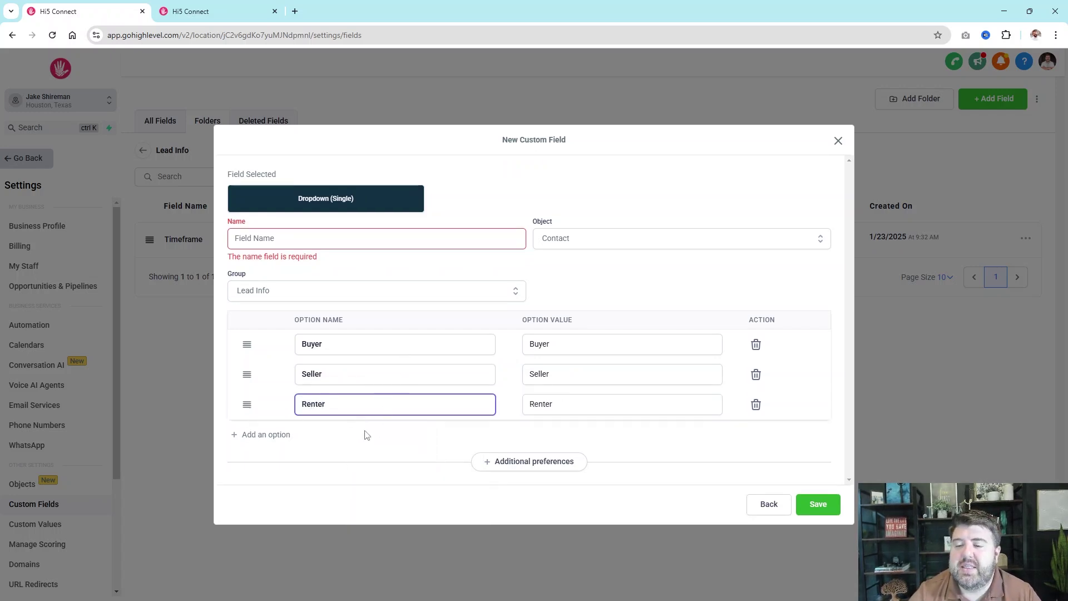
{"action": "left_click", "coordinate": [367, 435]}
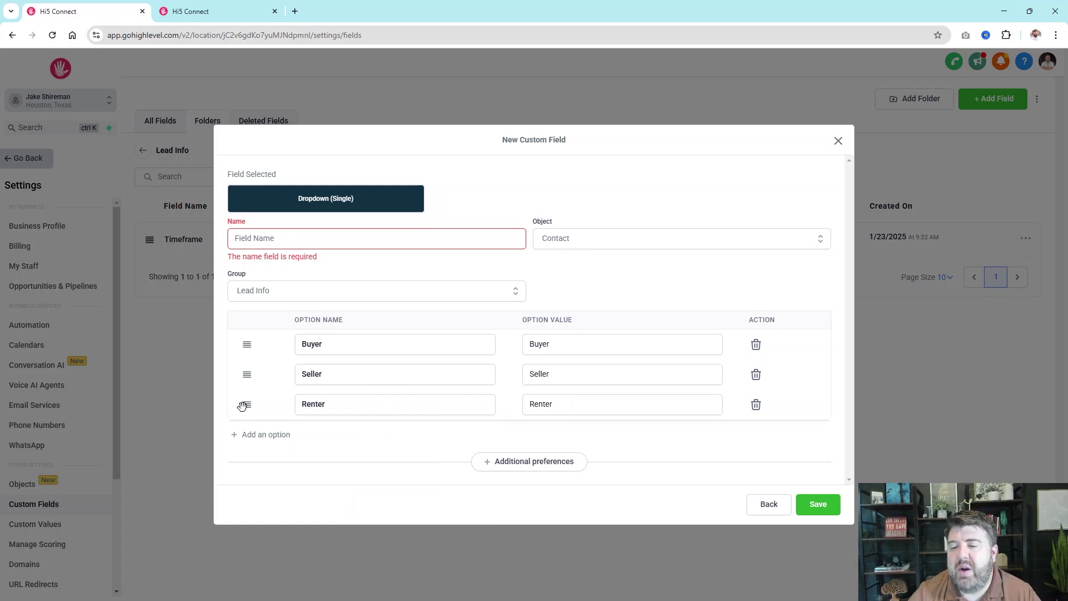
- Move the Renter option above Seller and delete the Seller option
{"action": "left_click_drag", "start_coordinate": [245, 405], "coordinate": [247, 384]}
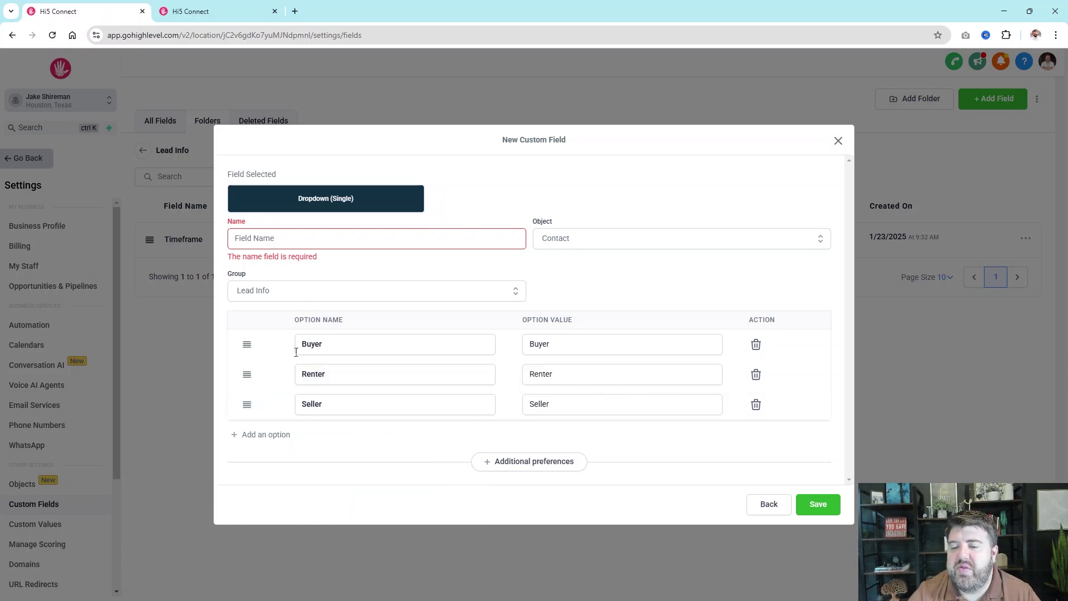
{"action": "left_click", "coordinate": [757, 405]}
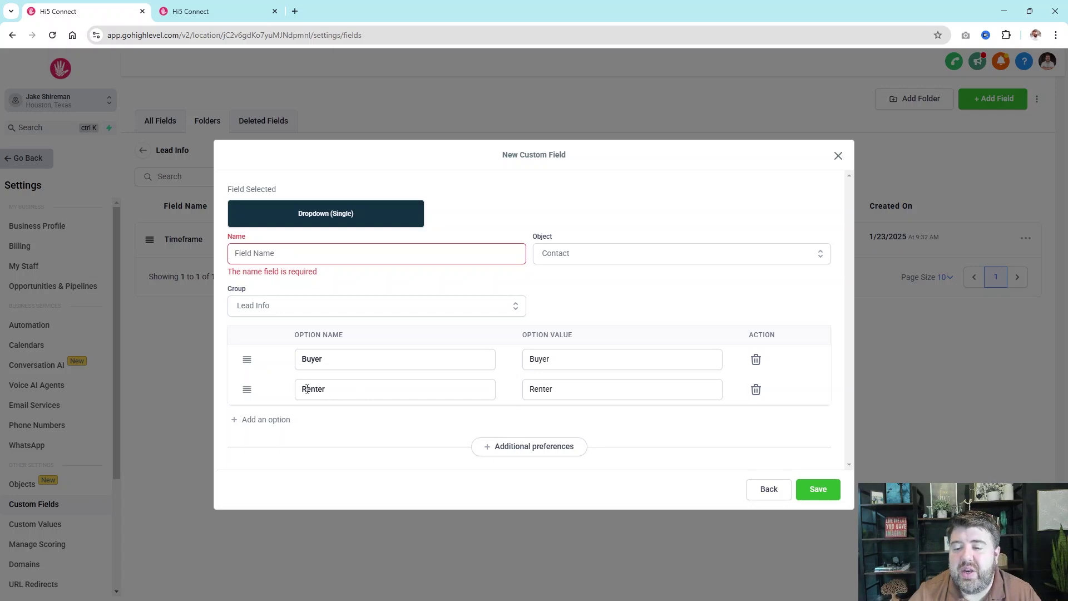
{"action": "left_click_drag", "start_coordinate": [567, 390], "coordinate": [529, 390]}
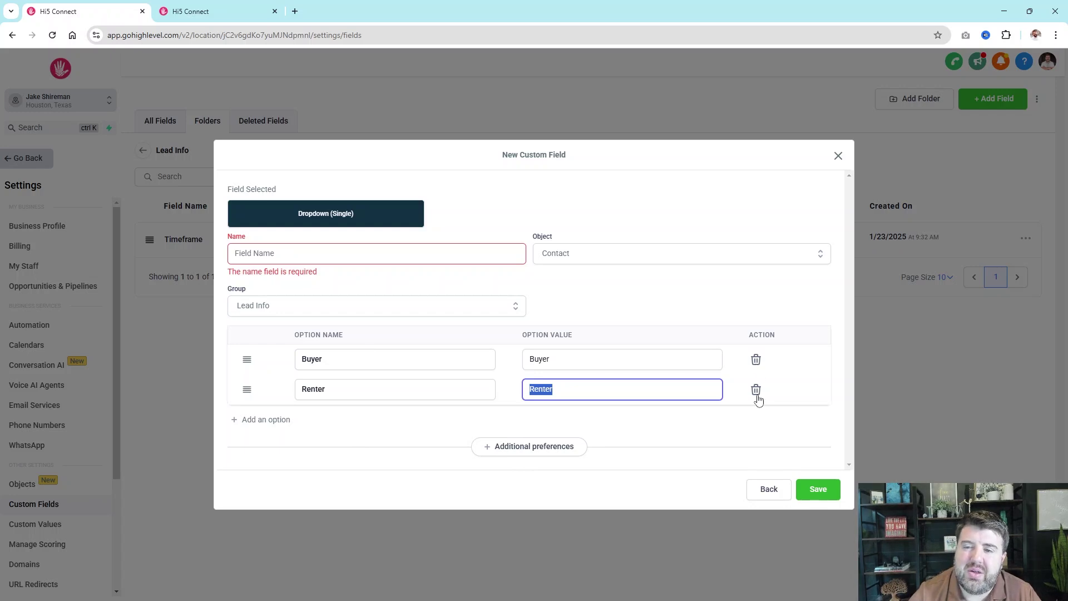
{"action": "left_click", "coordinate": [694, 301]}
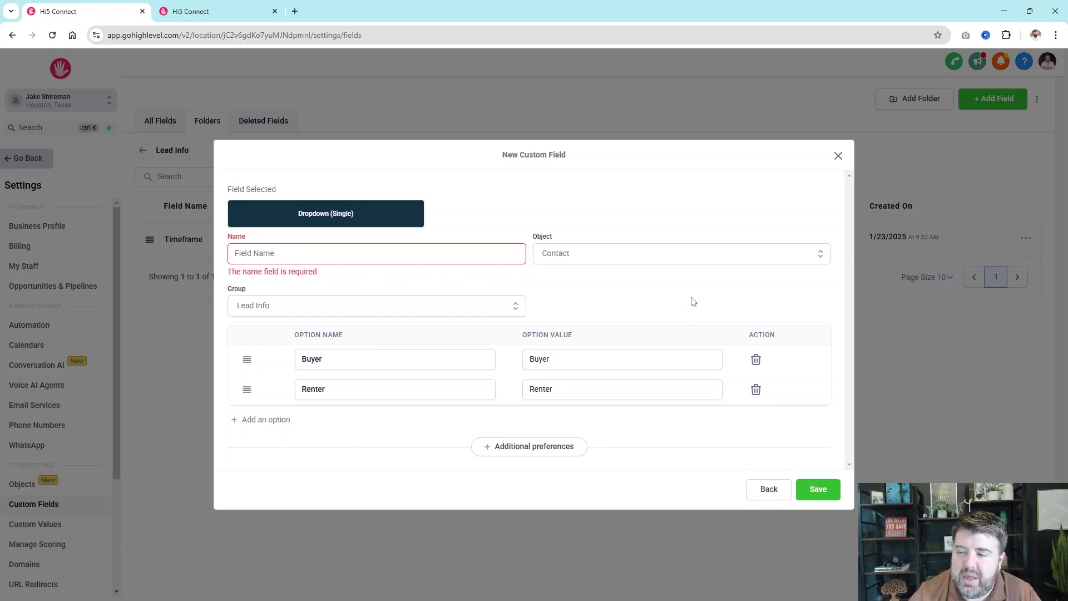
- Expand the additional preferences and name the field "What type of real estate services are you interested in?"
{"action": "left_click", "coordinate": [505, 445]}
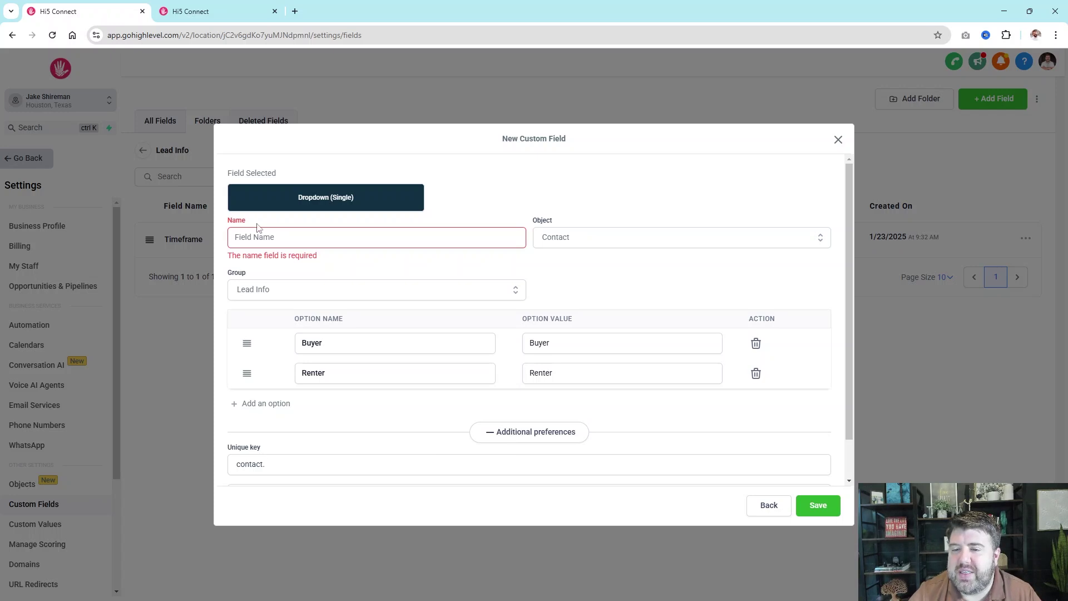
{"action": "left_click", "coordinate": [308, 229]}
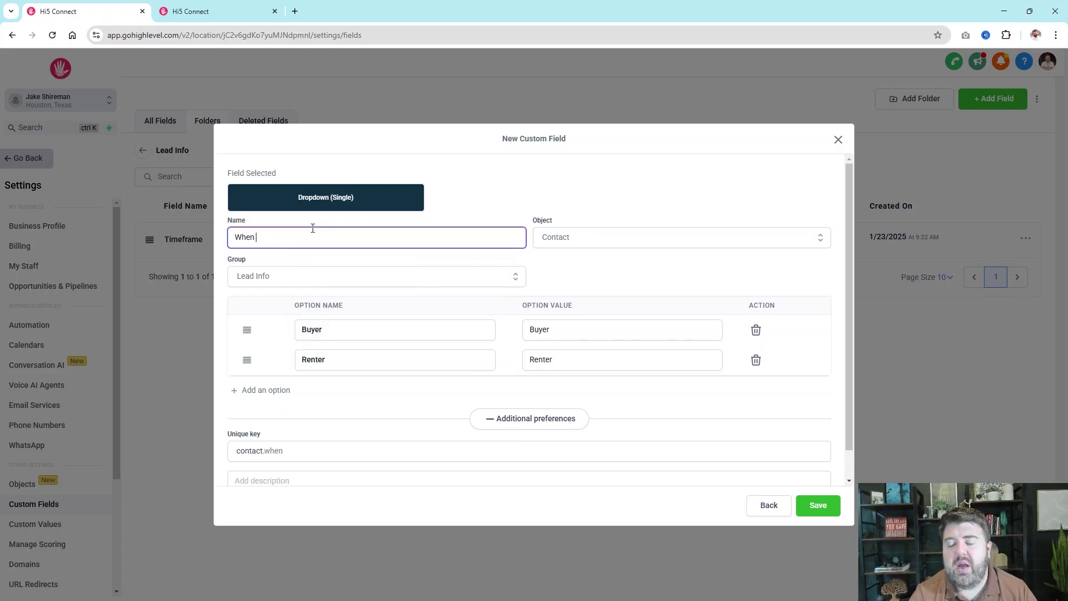
{"action": "type", "text": "at tyu"}
{"action": "key", "text": "BackSpace"}
{"action": "type", "text": "pe of real esta"}
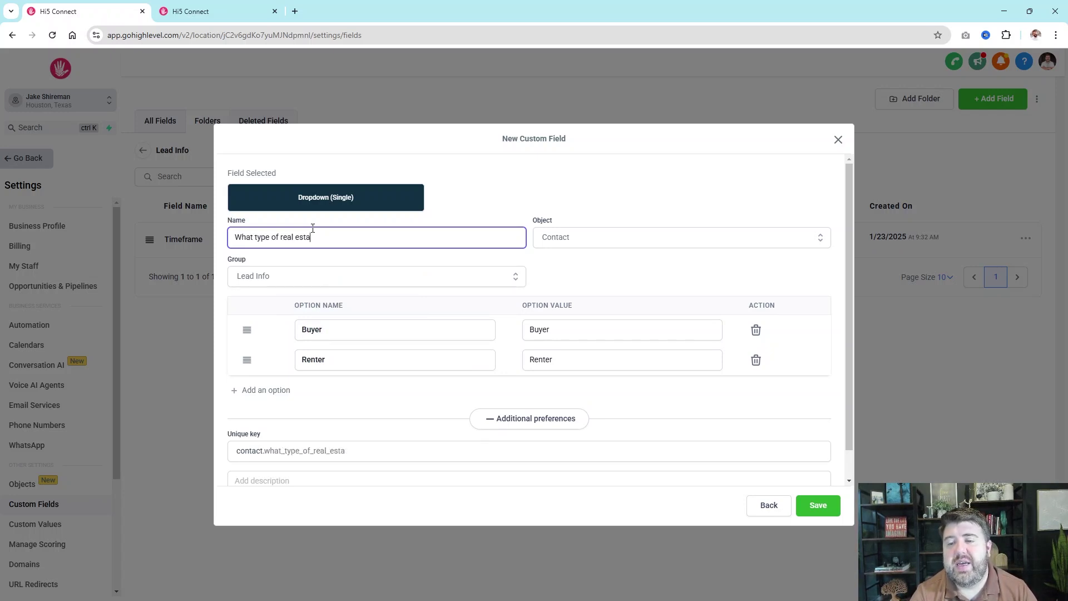
{"action": "type", "text": "te services are you interested in?"}
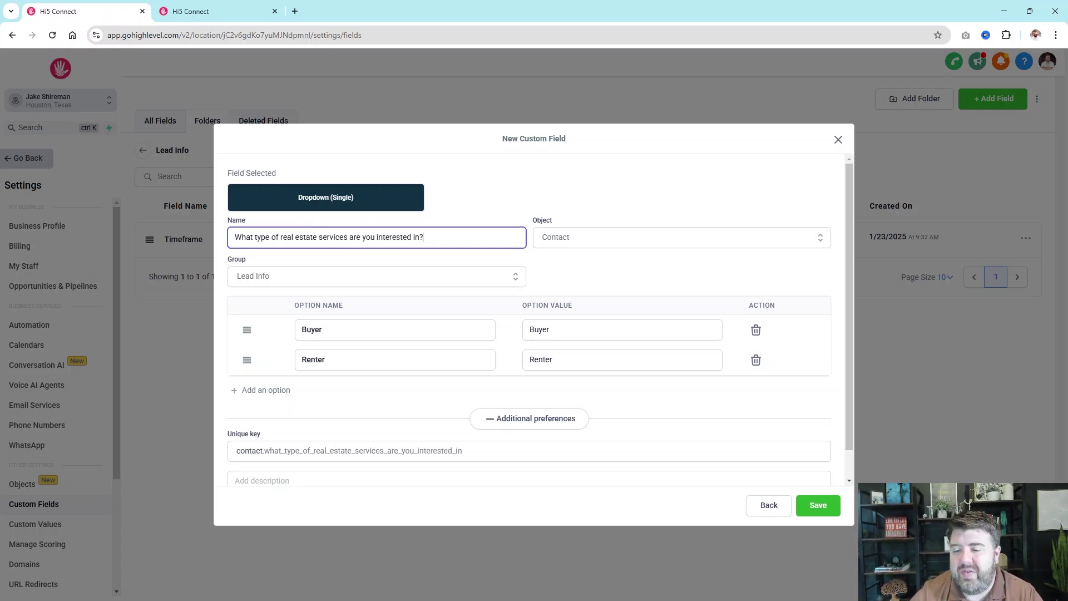
- Replace the field's unique key with contact.lead_type
{"action": "left_click", "coordinate": [484, 446]}
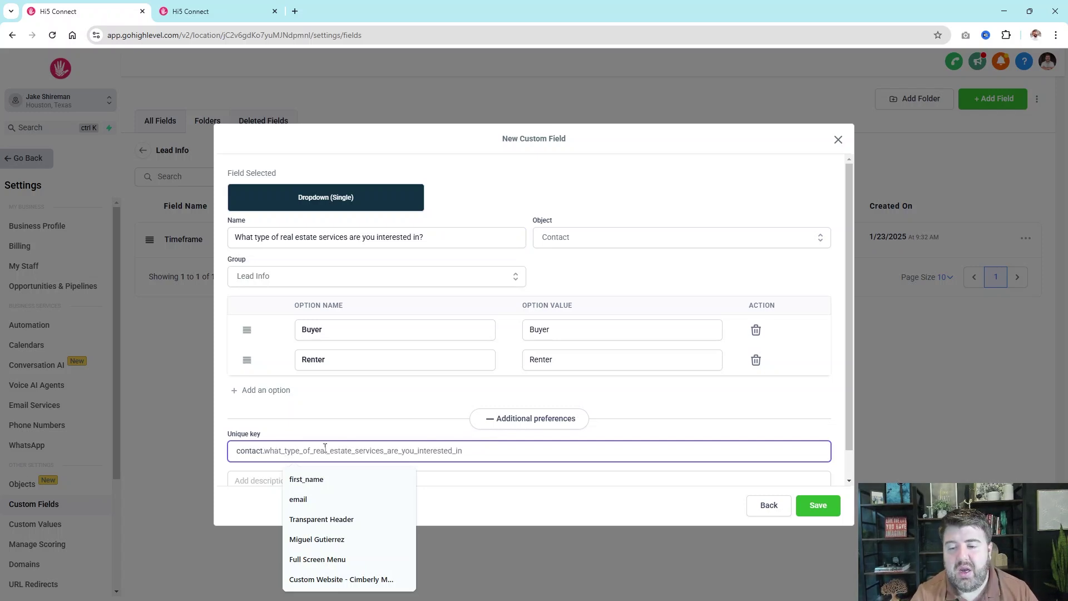
{"action": "type", "text": "lead"}
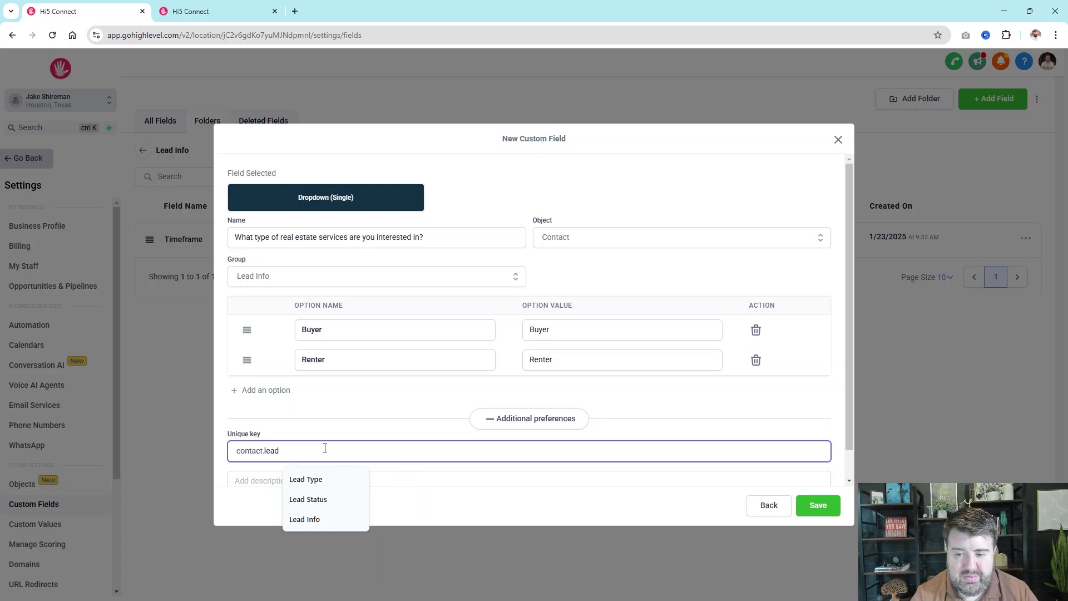
{"action": "type", "text": "-"}
{"action": "type", "text": "_ty"}
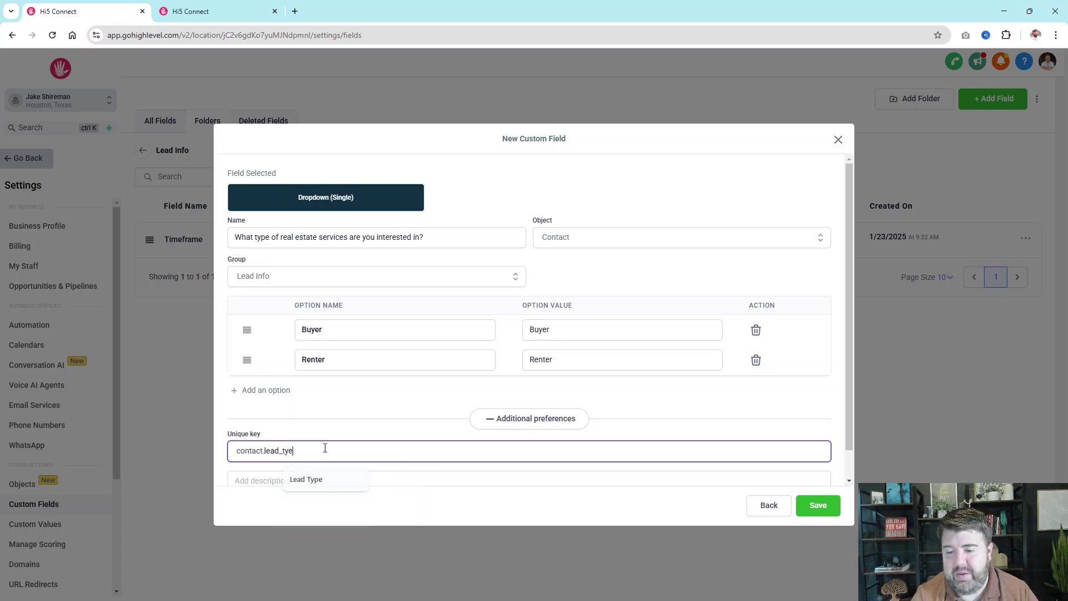
{"action": "type", "text": "pe"}
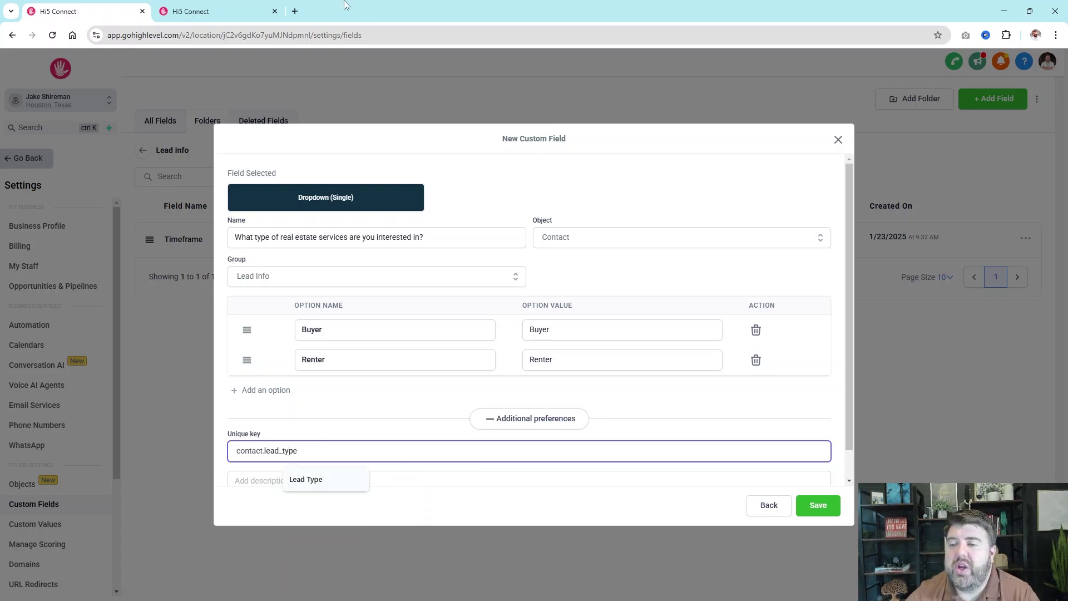
{"action": "left_click", "coordinate": [182, 319]}
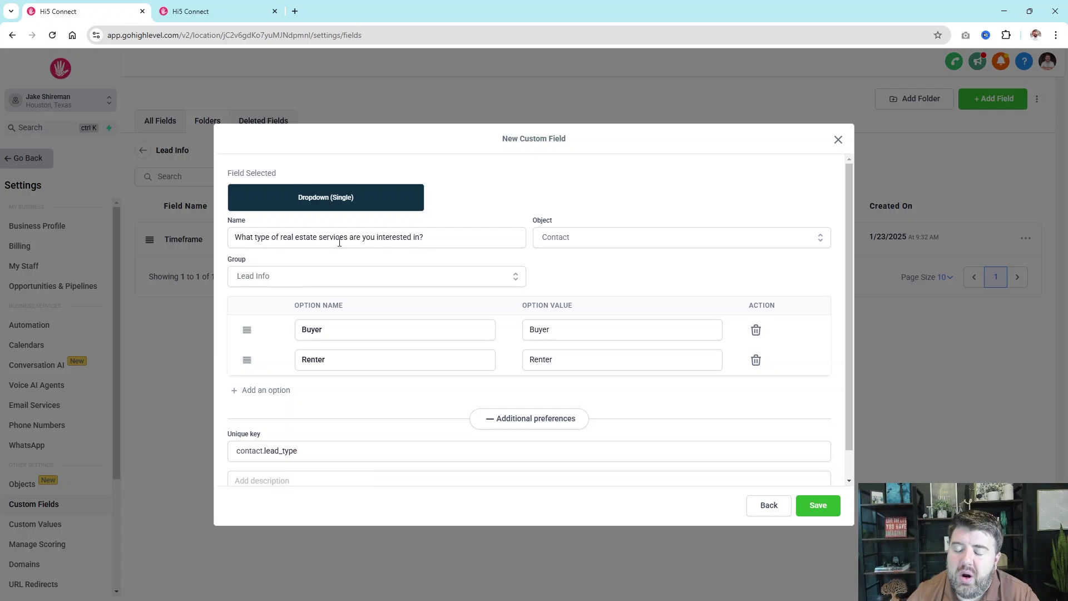
- Rename the dropdown field as Lead Type
{"action": "left_click_drag", "start_coordinate": [435, 236], "coordinate": [231, 235]}
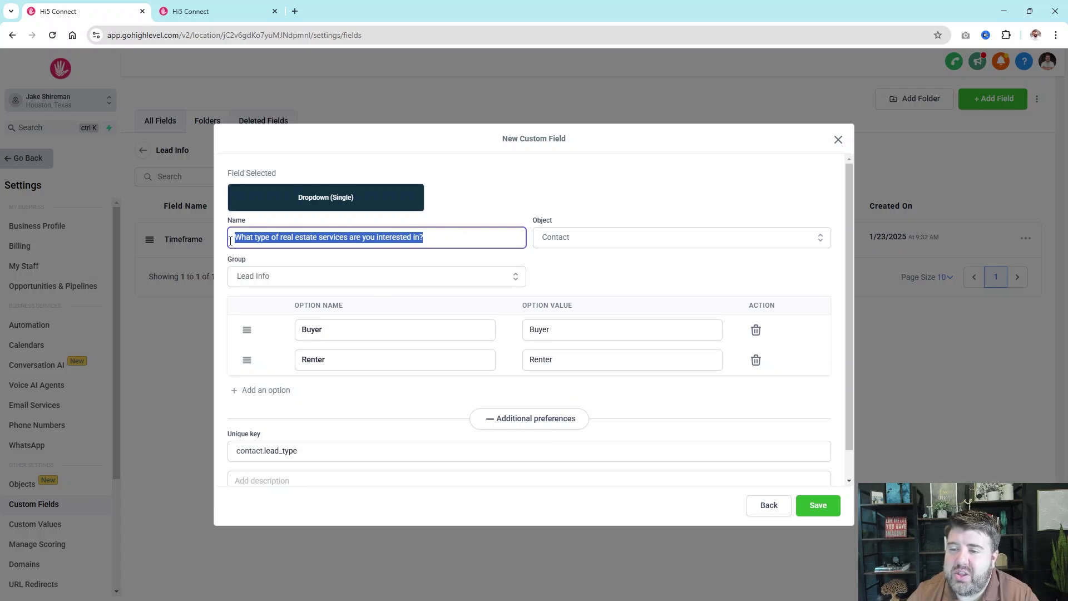
{"action": "left_click", "coordinate": [430, 235]}
{"action": "left_click_drag", "start_coordinate": [429, 236], "coordinate": [162, 235]}
{"action": "type", "text": "Lead Type"}
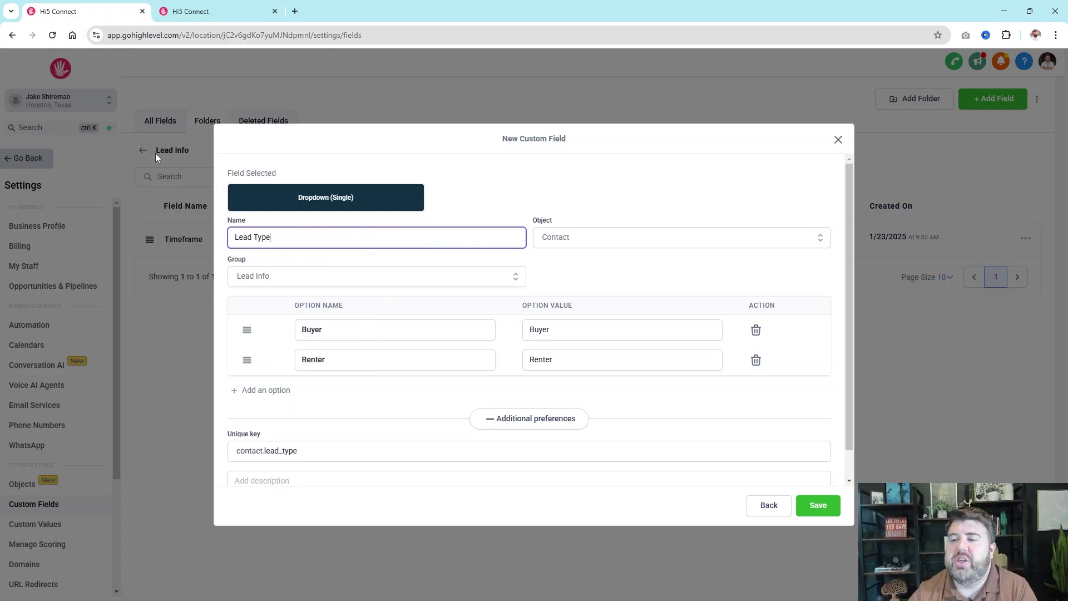
{"action": "left_click", "coordinate": [492, 193]}
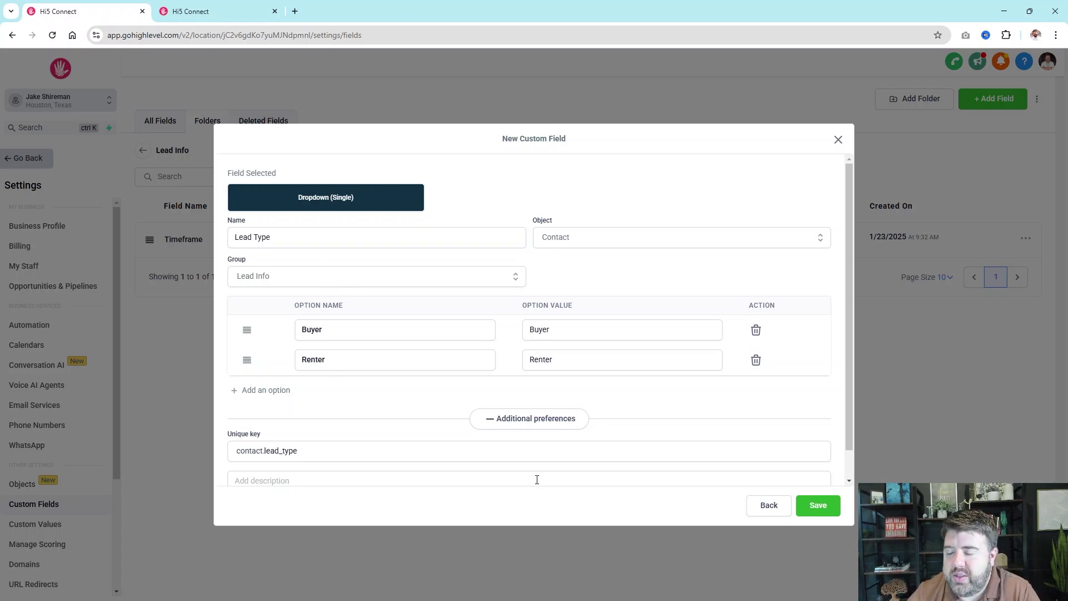
- Go back to the field type selection, choose Radio Select, and proceed to its setup form
{"action": "left_click", "coordinate": [770, 506]}
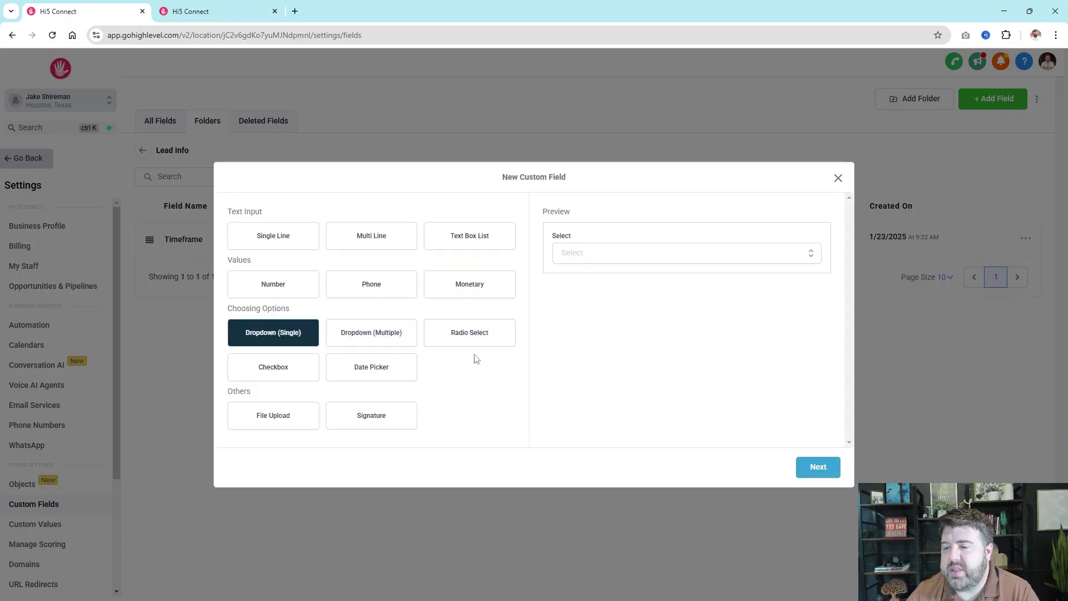
{"action": "left_click", "coordinate": [489, 337]}
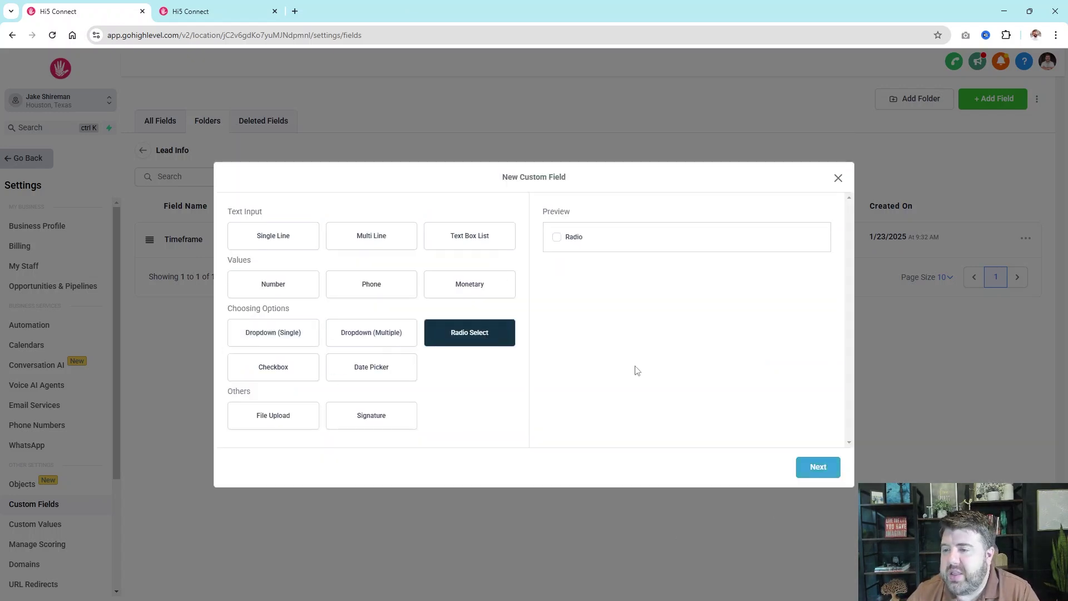
{"action": "left_click", "coordinate": [822, 470]}
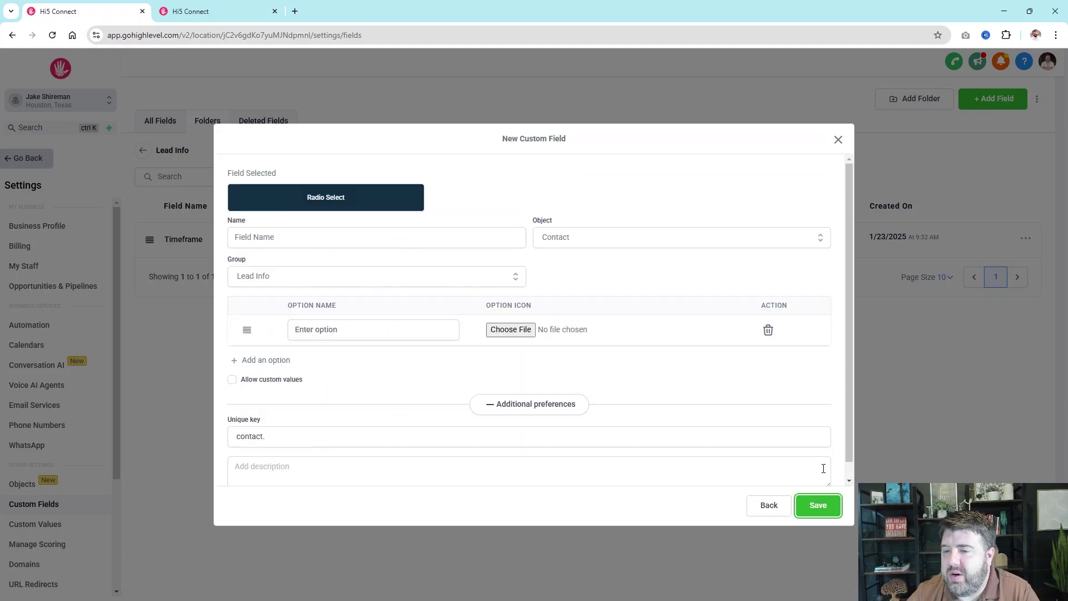
- Add two more empty options to the Radio Select field and allow custom values
{"action": "left_click", "coordinate": [249, 361]}
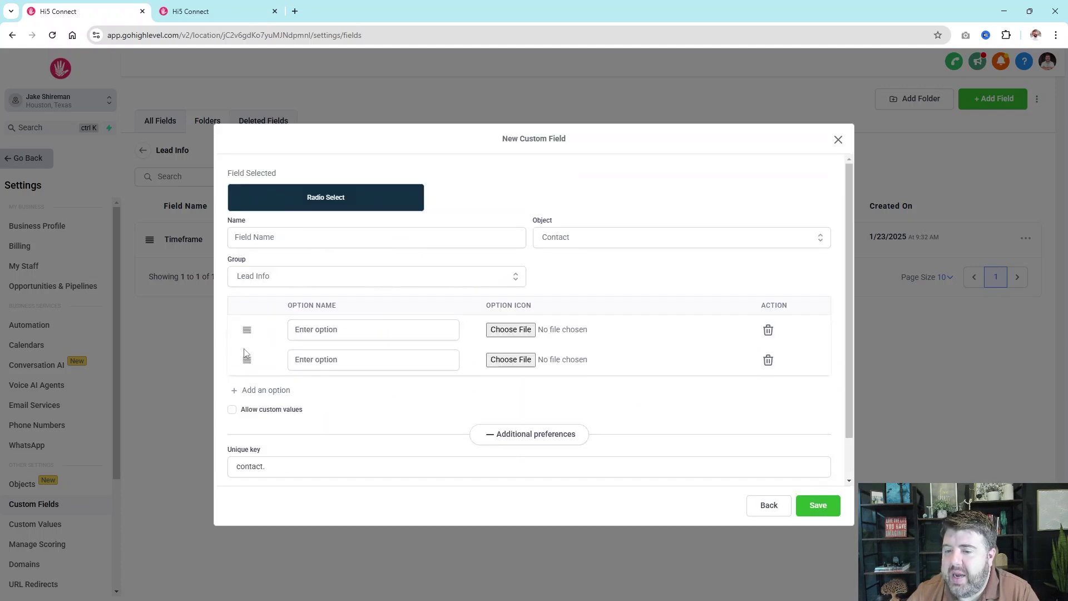
{"action": "left_click", "coordinate": [273, 391]}
{"action": "scroll", "coordinate": [286, 393], "scroll_direction": "down", "scroll_amount": 2}
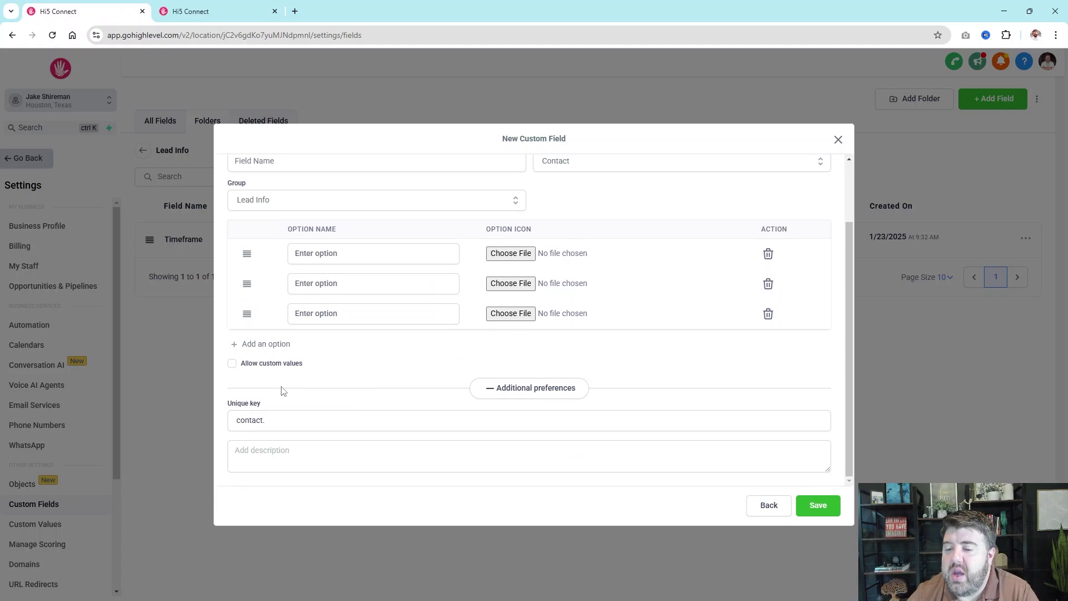
{"action": "left_click", "coordinate": [232, 363]}
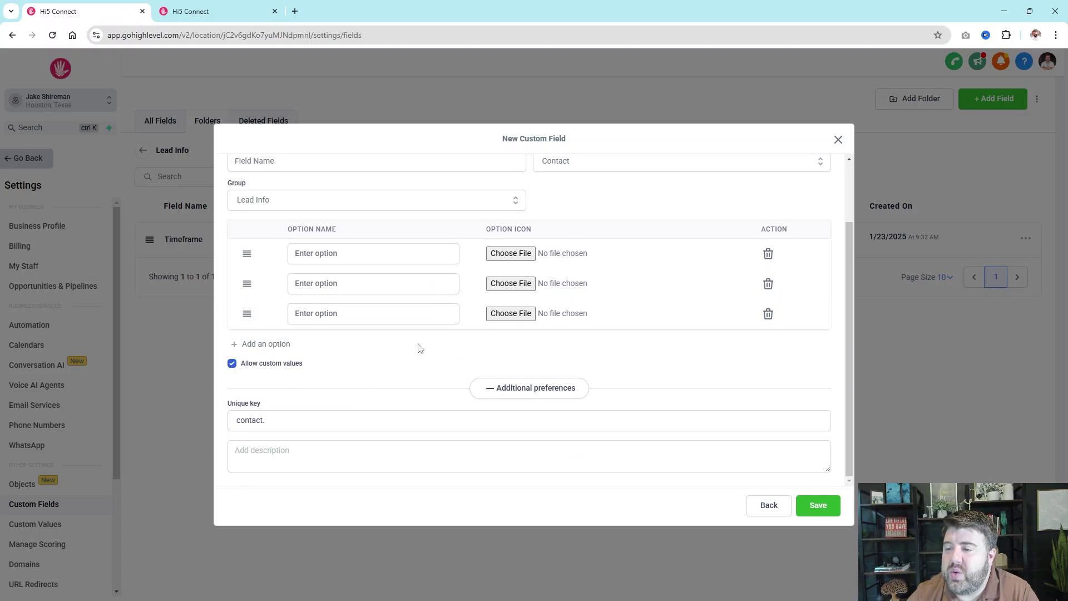
- Disallow custom values for the Radio Select field and return to the field type selection
{"action": "left_click", "coordinate": [232, 364]}
{"action": "scroll", "coordinate": [446, 298], "scroll_direction": "up", "scroll_amount": 2}
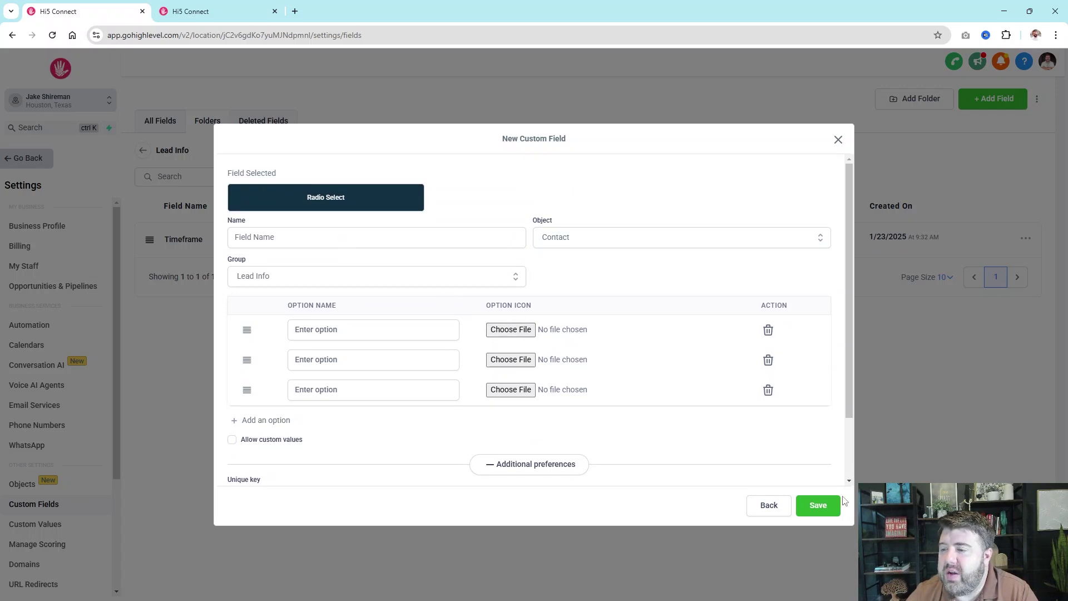
{"action": "left_click", "coordinate": [769, 505]}
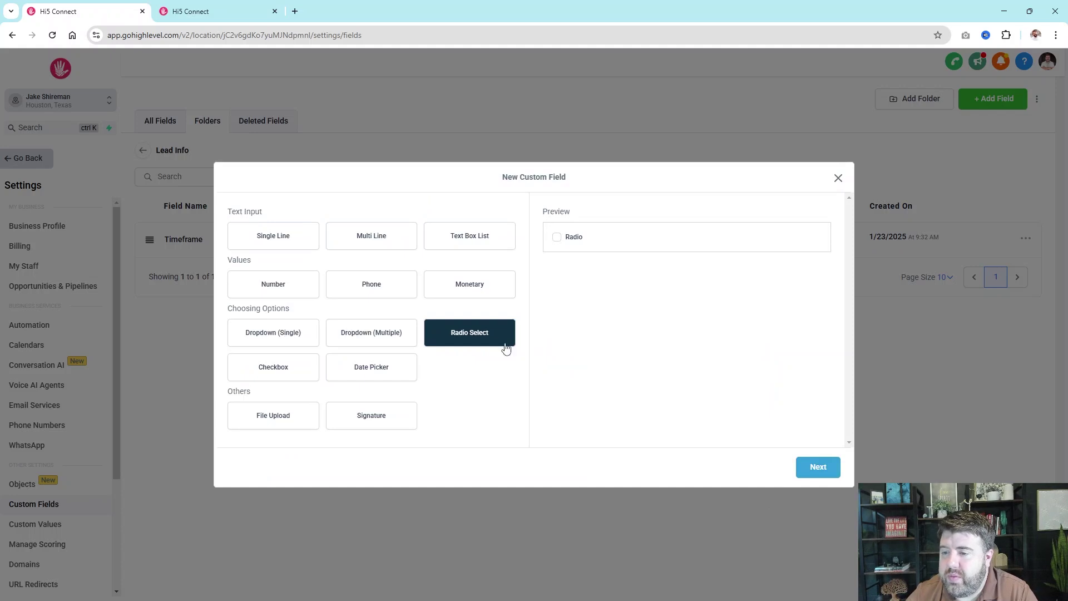
- Preview the Checkbox, Date Picker, File Upload and Signature field types, and close the new custom field form without saving
{"action": "left_click", "coordinate": [282, 372]}
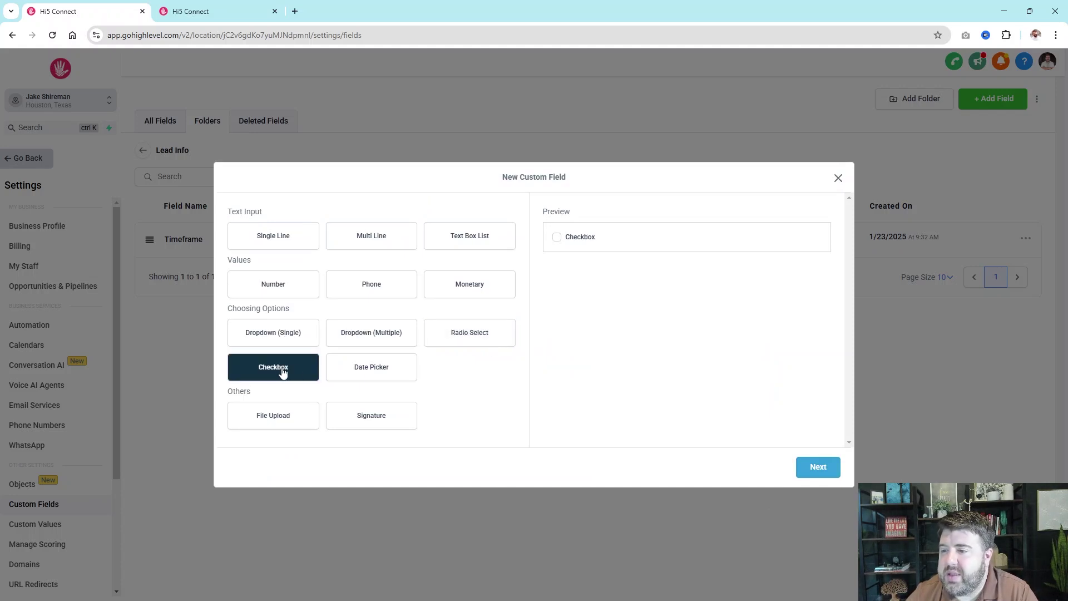
{"action": "left_click", "coordinate": [372, 369]}
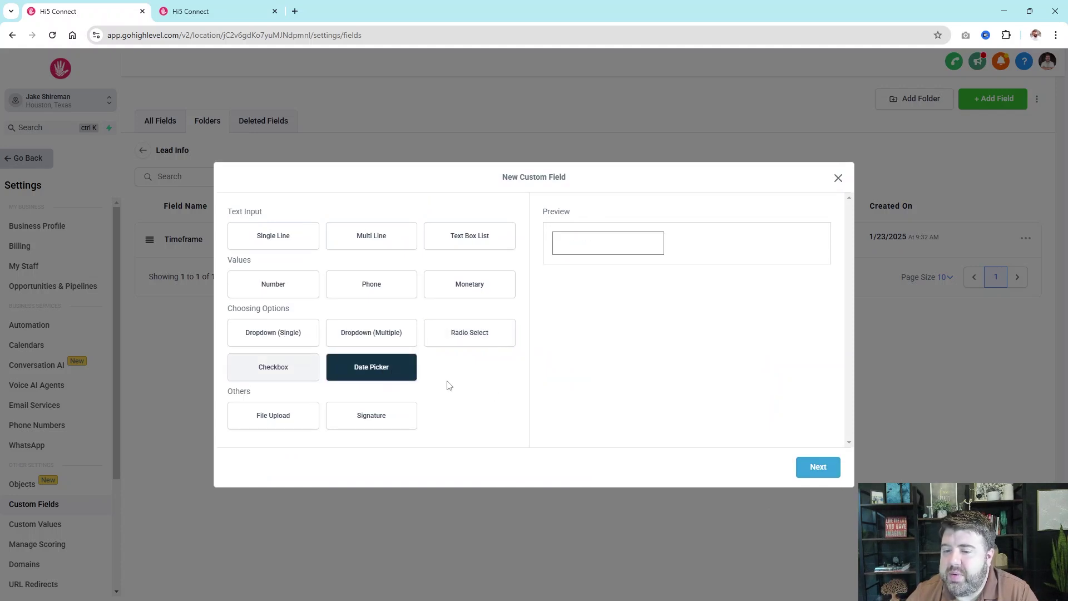
{"action": "left_click", "coordinate": [255, 427]}
{"action": "left_click", "coordinate": [400, 423]}
{"action": "left_click", "coordinate": [287, 418]}
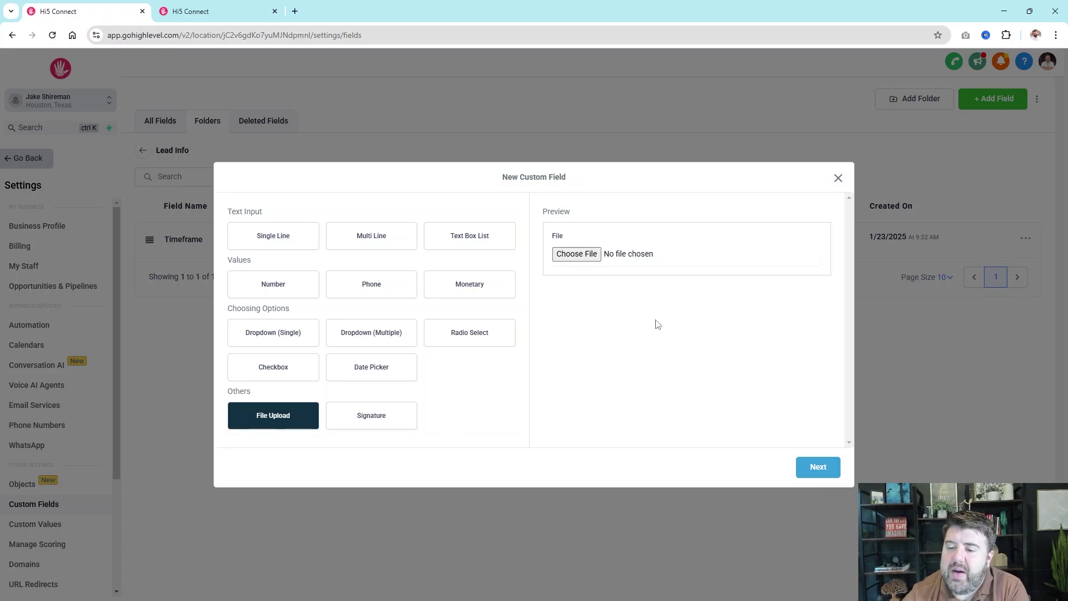
{"action": "left_click", "coordinate": [372, 419]}
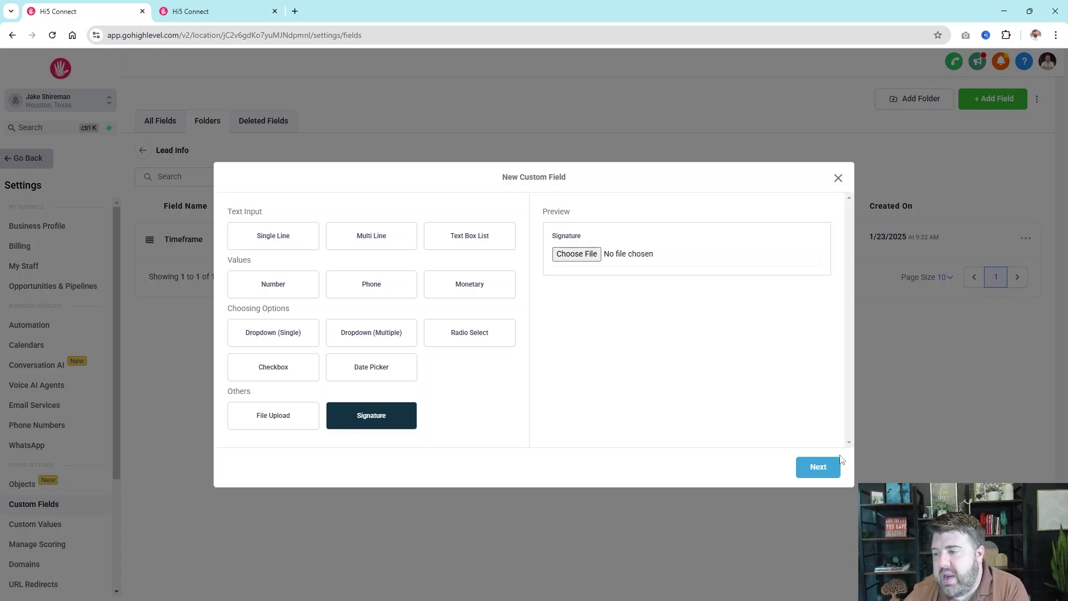
{"action": "left_click", "coordinate": [838, 178]}
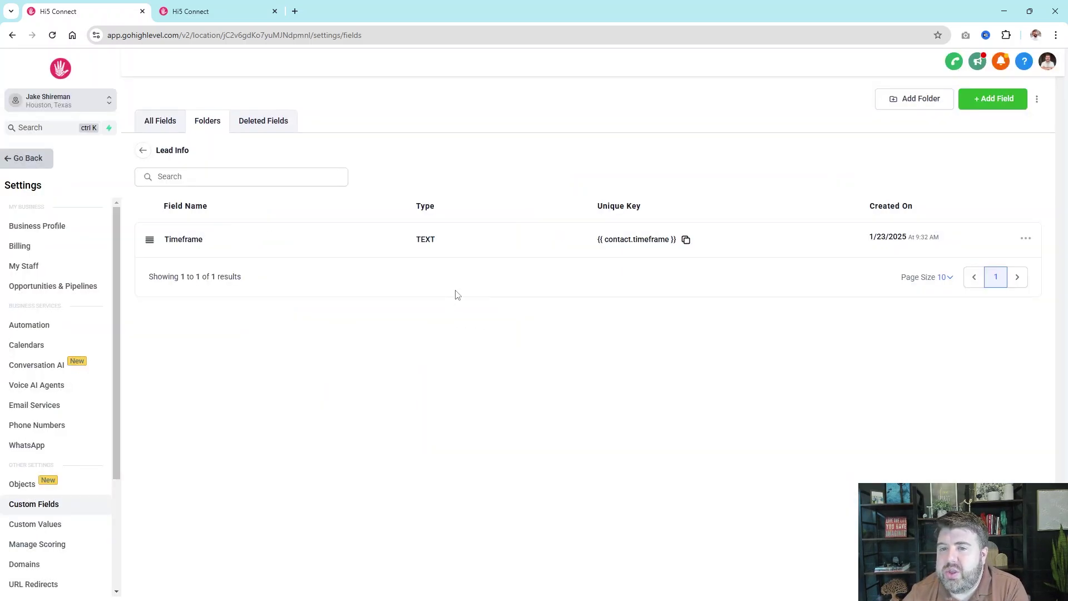
- Show all custom fields, select the Pipeline field, and view the bulk actions offered for it
{"action": "left_click", "coordinate": [160, 120]}
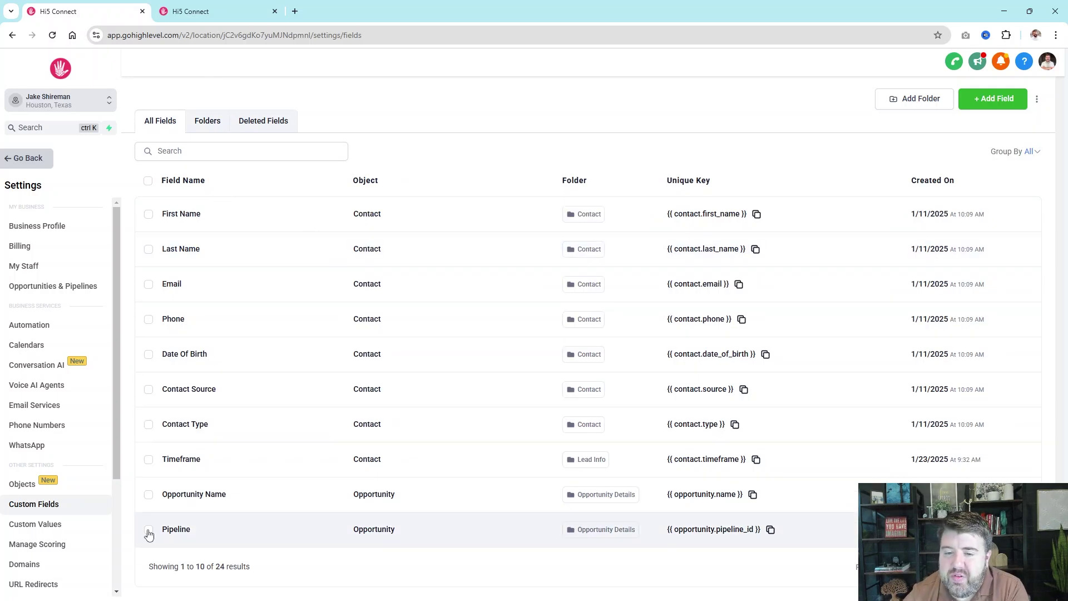
{"action": "left_click", "coordinate": [149, 530]}
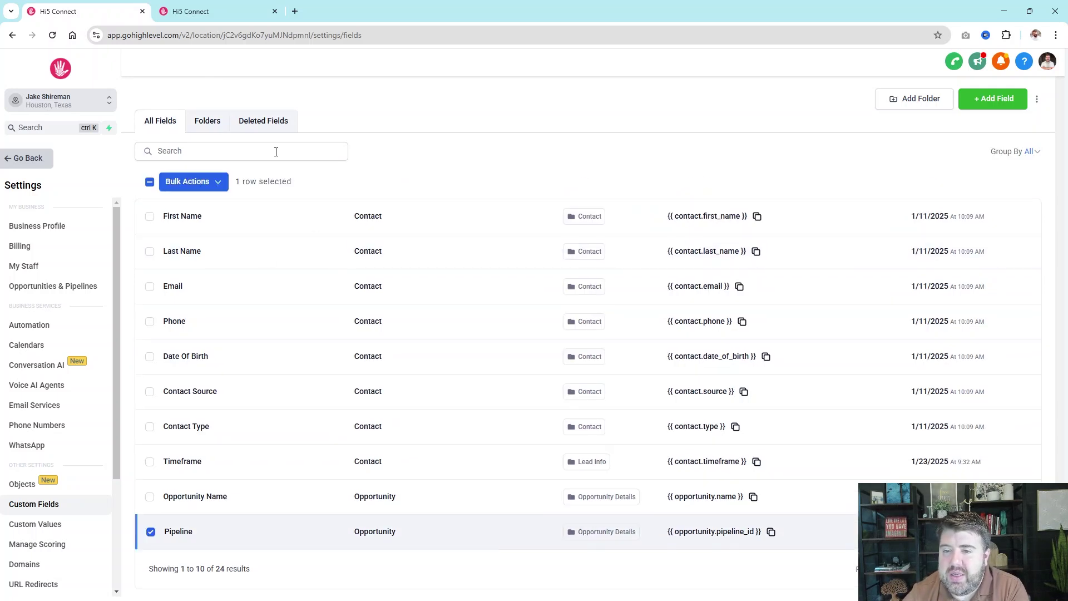
{"action": "left_click", "coordinate": [227, 181]}
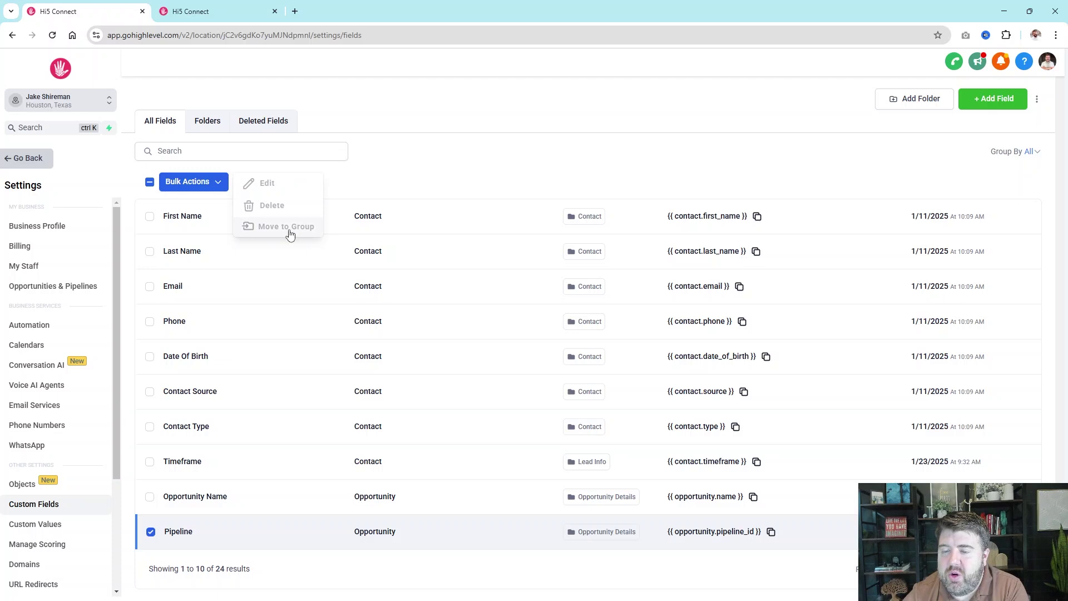
{"action": "left_click", "coordinate": [220, 184]}
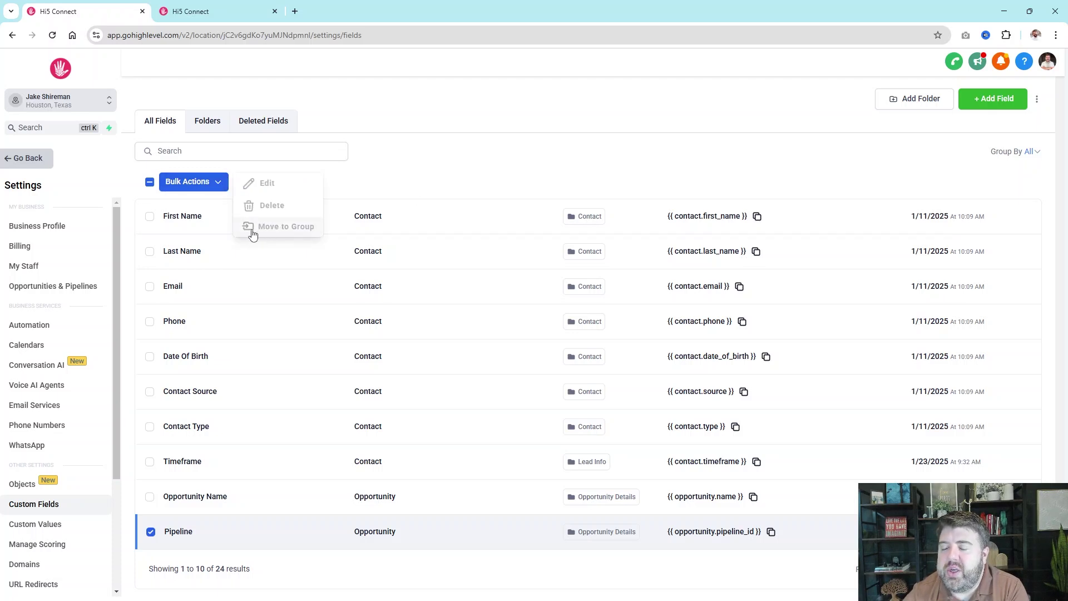
{"action": "left_click", "coordinate": [436, 182]}
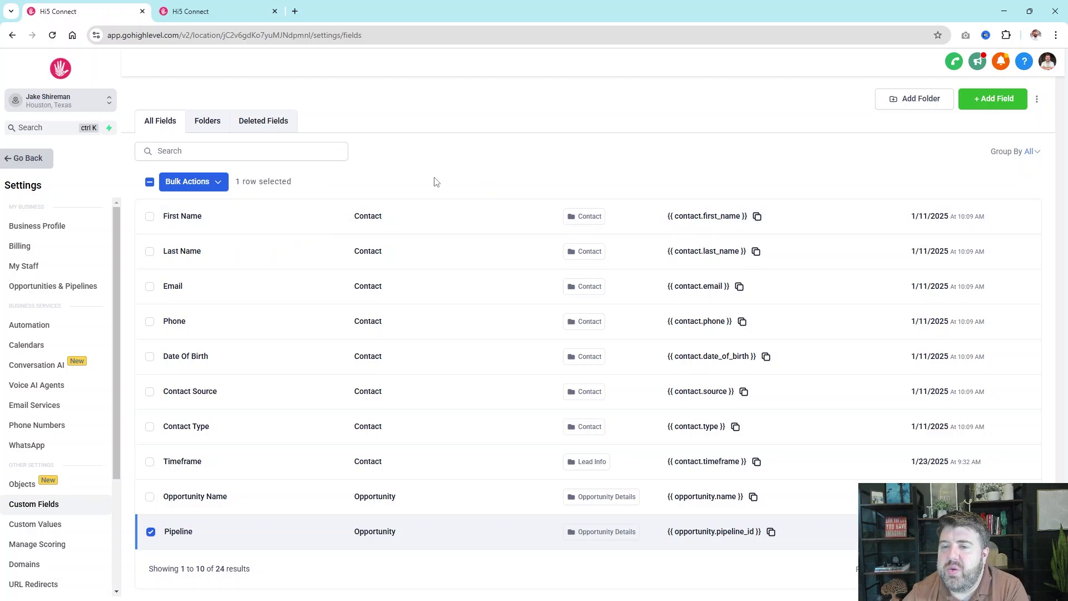
- Go back to the folder list, open the Lead Info folder, and view the Timeframe field's edit form without changing it
{"action": "left_click", "coordinate": [206, 125]}
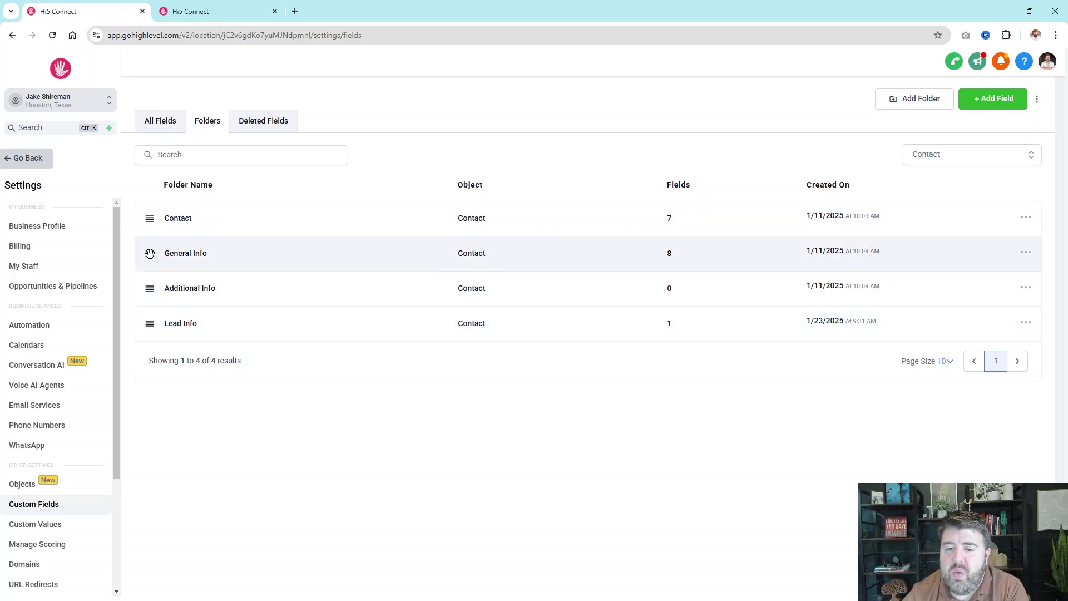
{"action": "mouse_move", "coordinate": [152, 334]}
{"action": "left_mouse_down"}
{"action": "mouse_move", "coordinate": [208, 202]}
{"action": "mouse_move", "coordinate": [229, 241]}
{"action": "mouse_move", "coordinate": [157, 332]}
{"action": "left_mouse_up"}
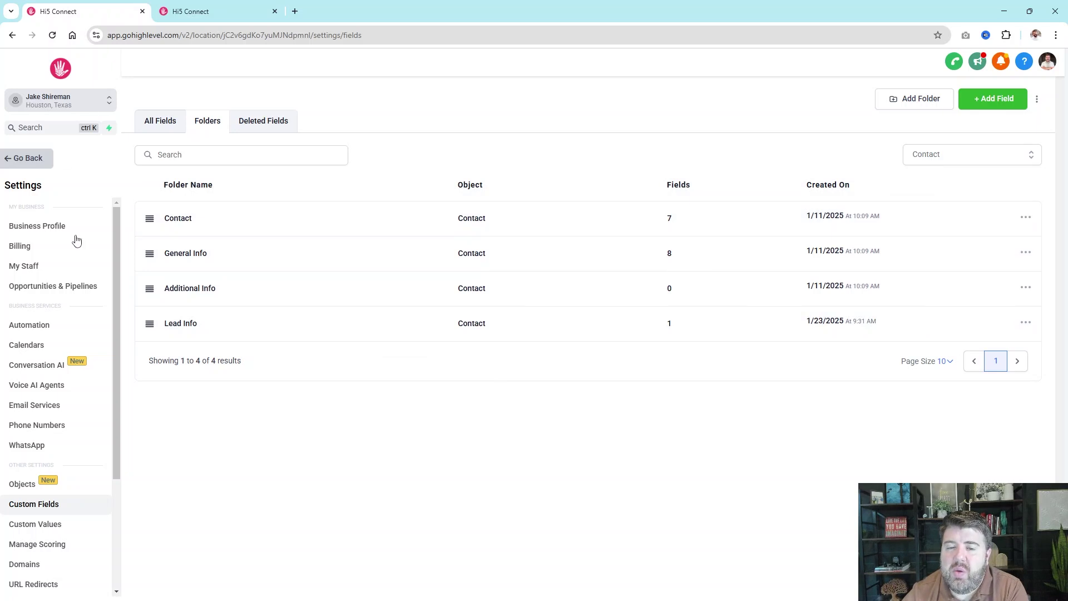
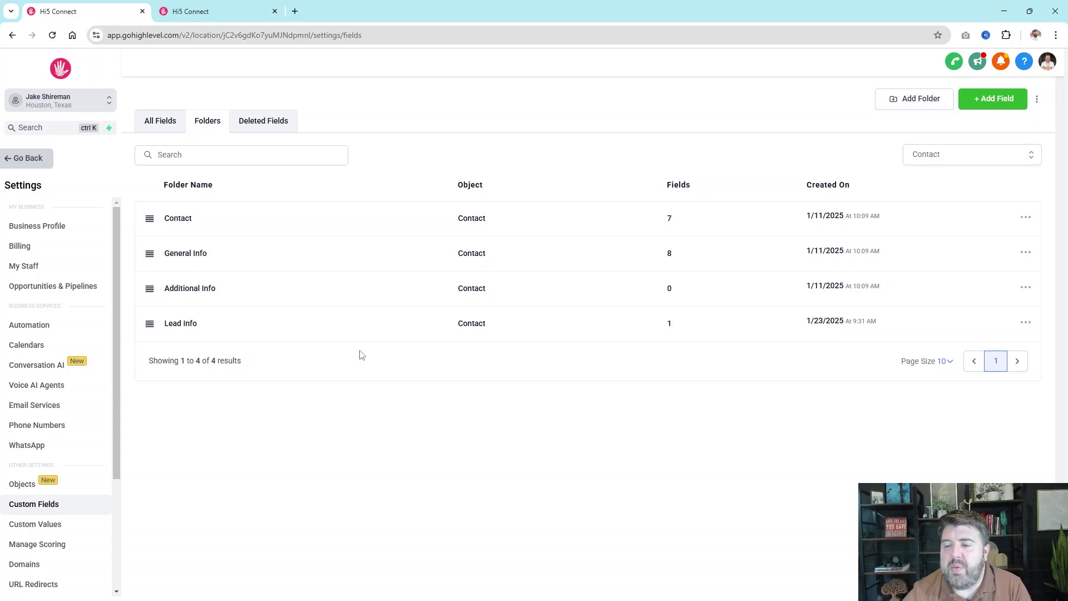
{"action": "left_click", "coordinate": [322, 331]}
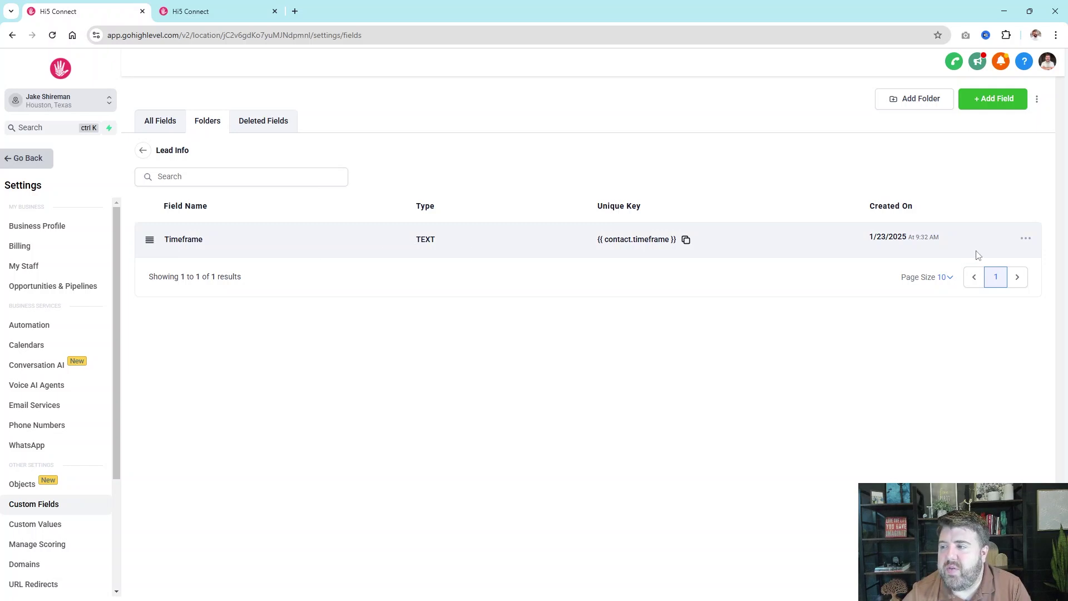
{"action": "left_click", "coordinate": [1027, 238]}
{"action": "left_click", "coordinate": [991, 265]}
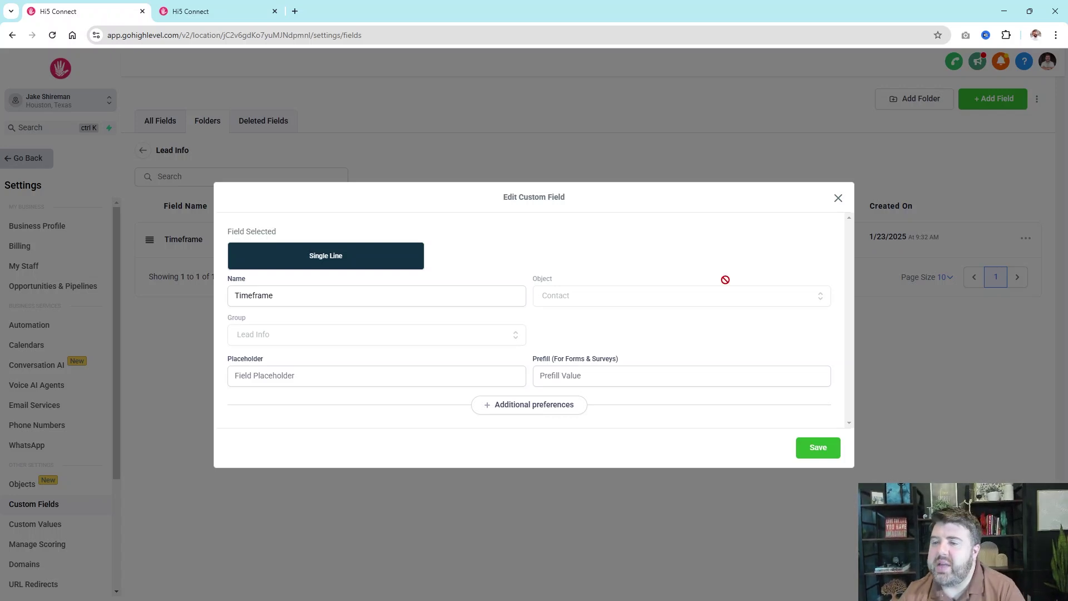
{"action": "left_click", "coordinate": [838, 198]}
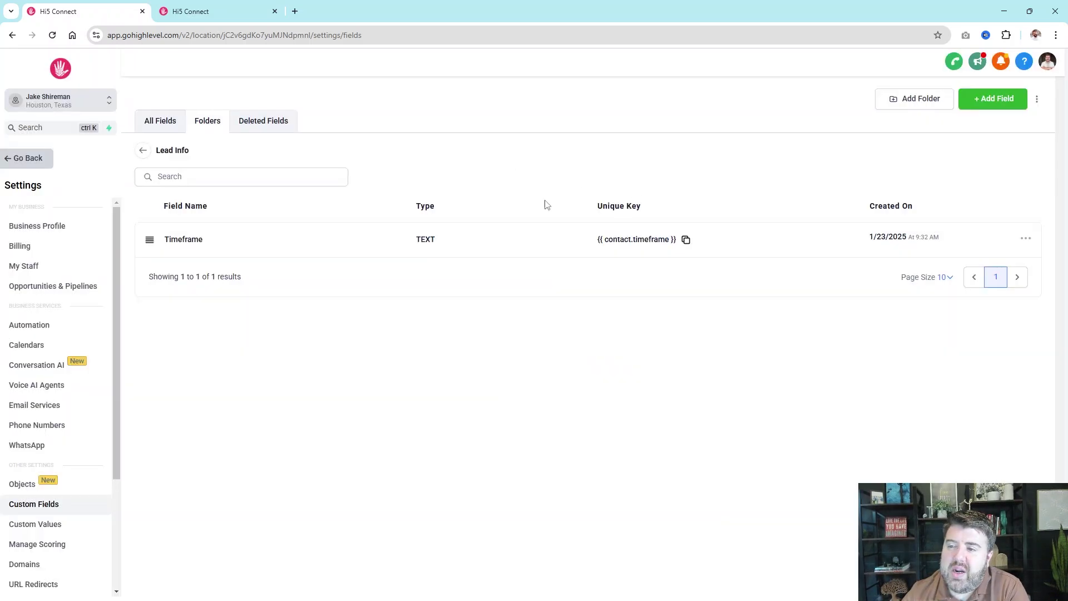